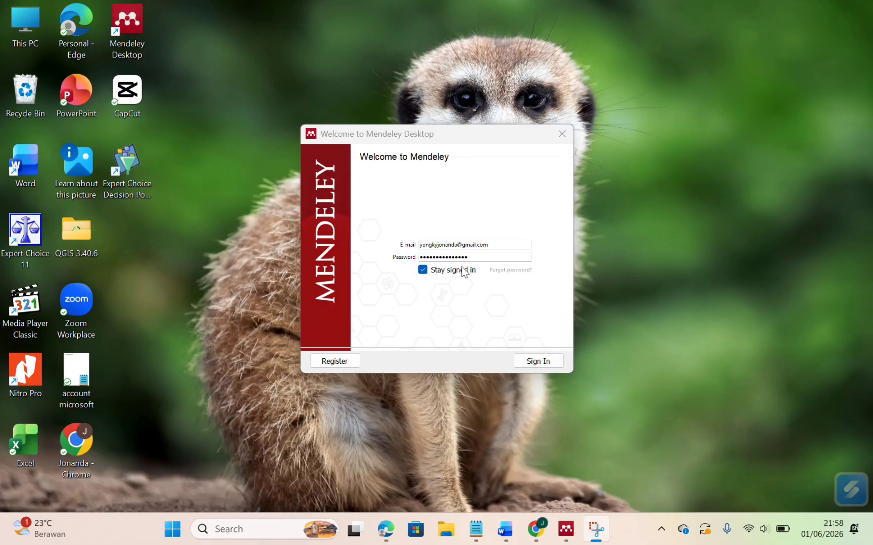
- Sign in to Mendeley Desktop with the prefilled account and dismiss the welcome window and the introductory tip
{"action": "left_click", "coordinate": [541, 364]}
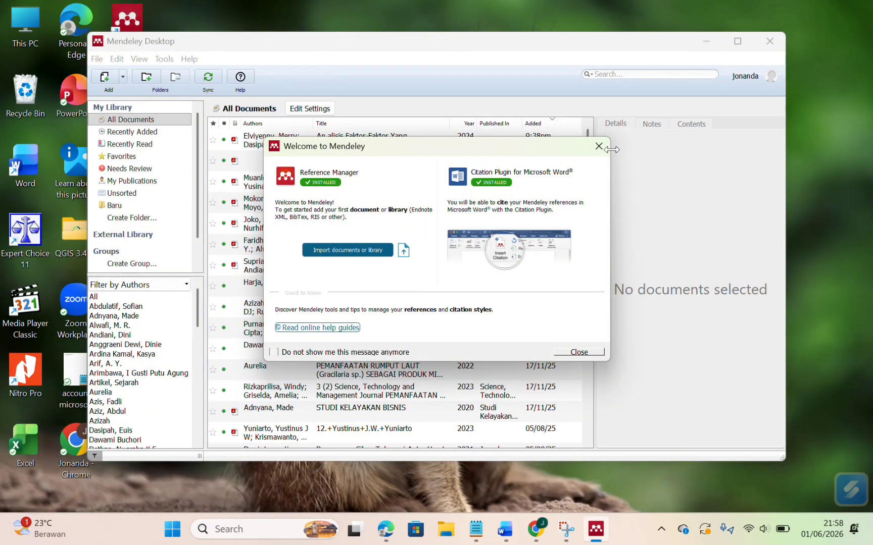
{"action": "left_click", "coordinate": [599, 146]}
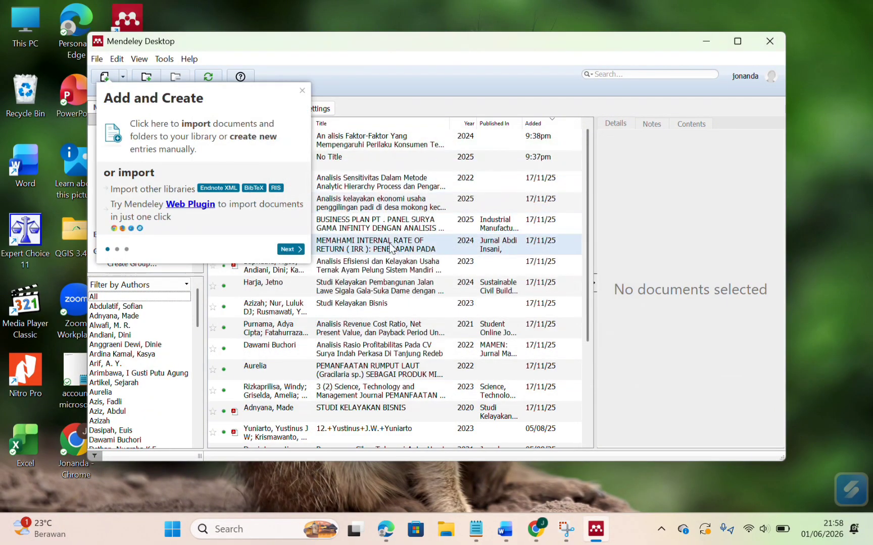
{"action": "left_click", "coordinate": [302, 89]}
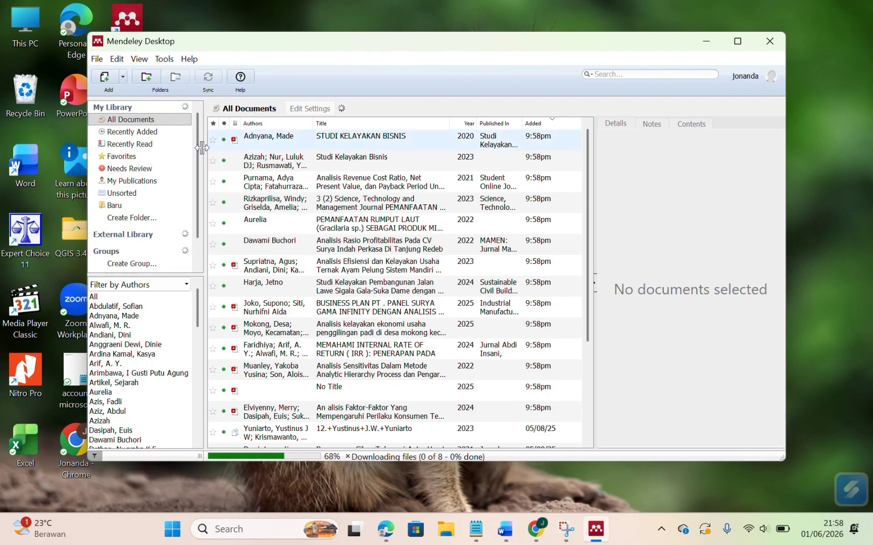
- Create a new folder named "fille baru" in My Library
{"action": "left_click", "coordinate": [134, 132]}
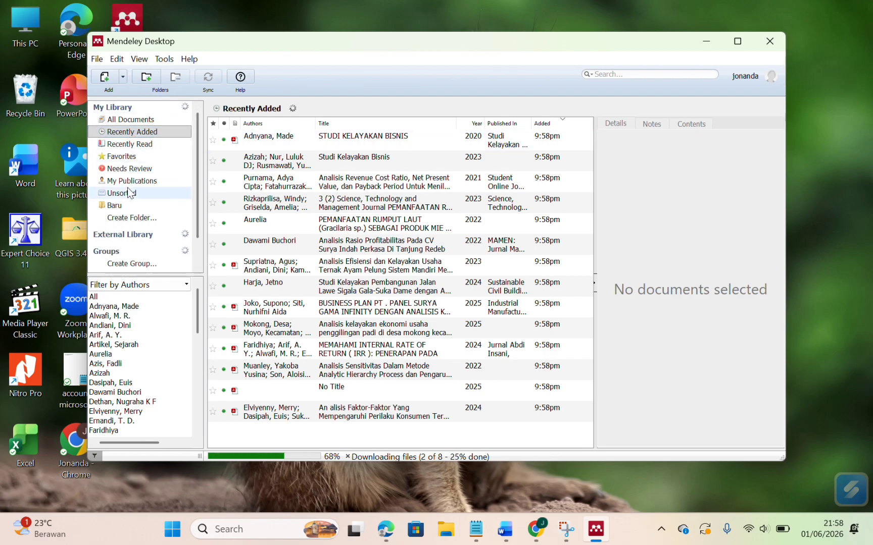
{"action": "left_click", "coordinate": [129, 218]}
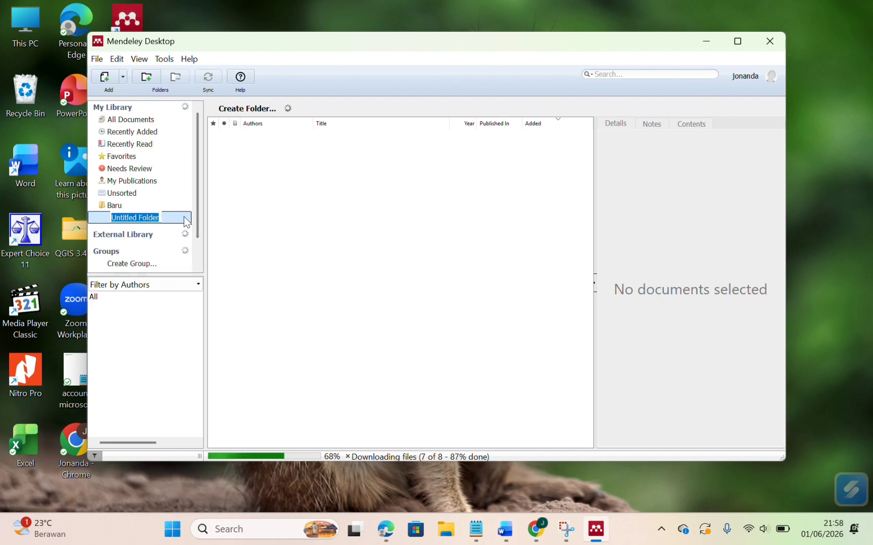
{"action": "key", "text": "BackSpace"}
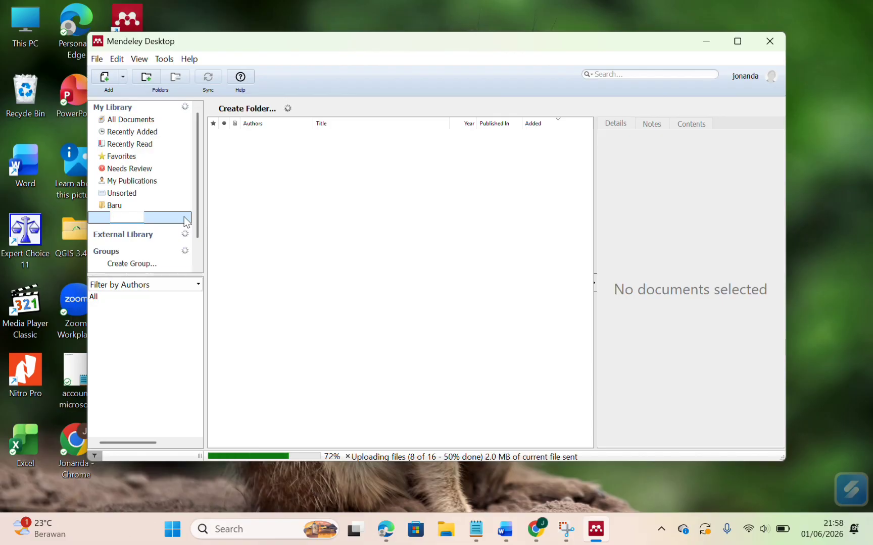
{"action": "type", "text": "fil"}
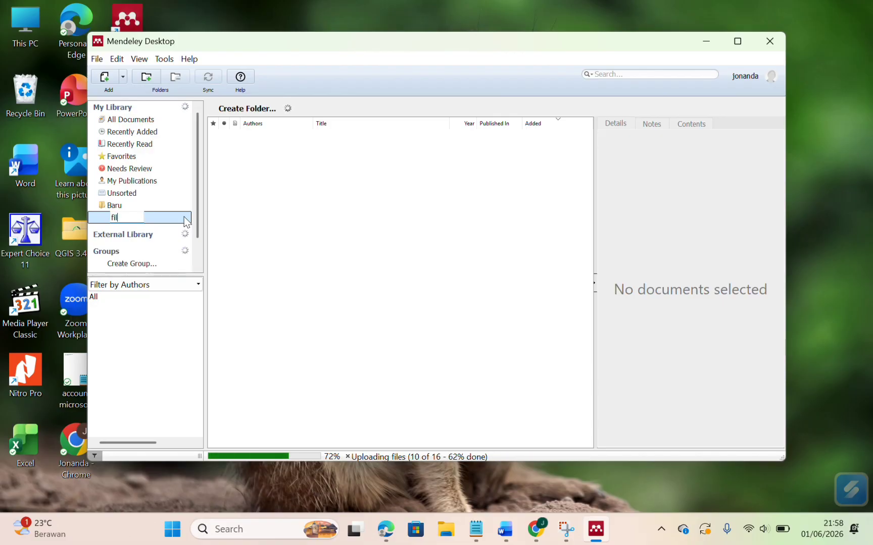
{"action": "type", "text": "le"}
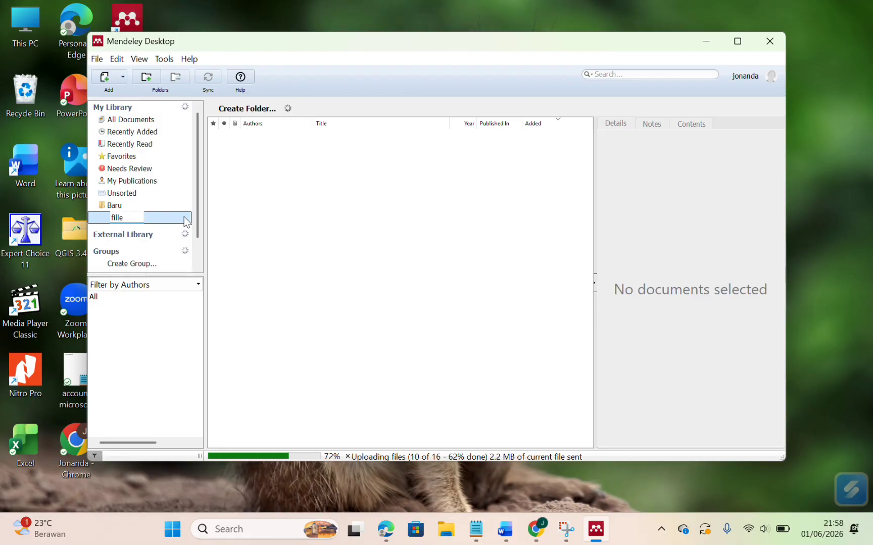
{"action": "type", "text": " baru"}
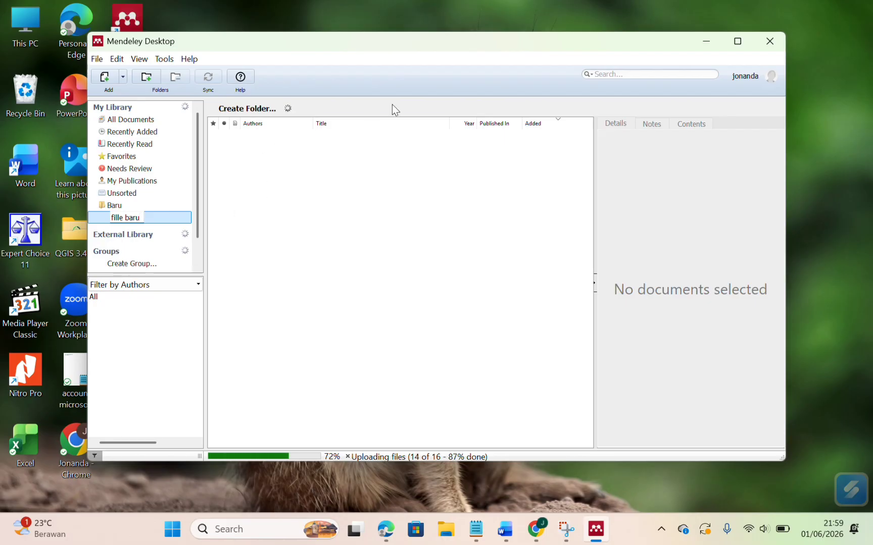
- Switch to Google Scholar in Chrome, search for "pegolahan sampah", and limit the results to articles since 2025
{"action": "mouse_move", "coordinate": [534, 531]}
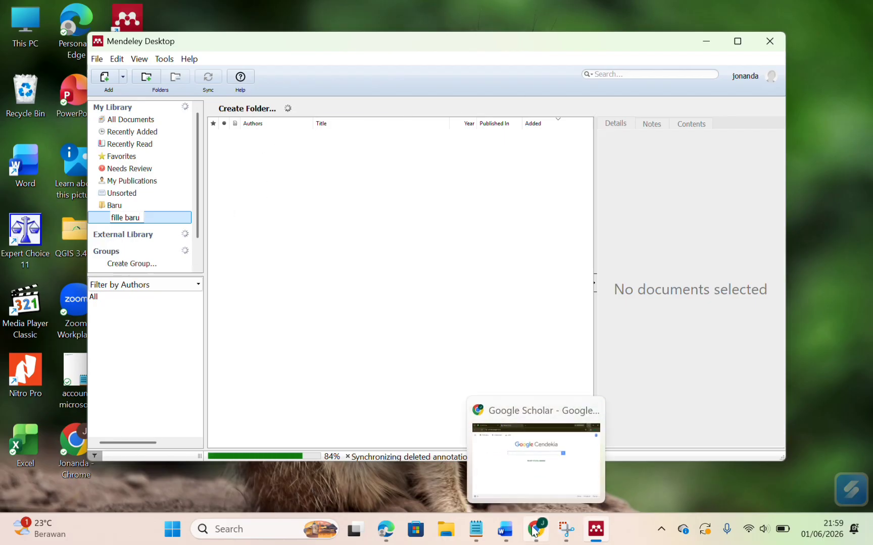
{"action": "left_click", "coordinate": [533, 531]}
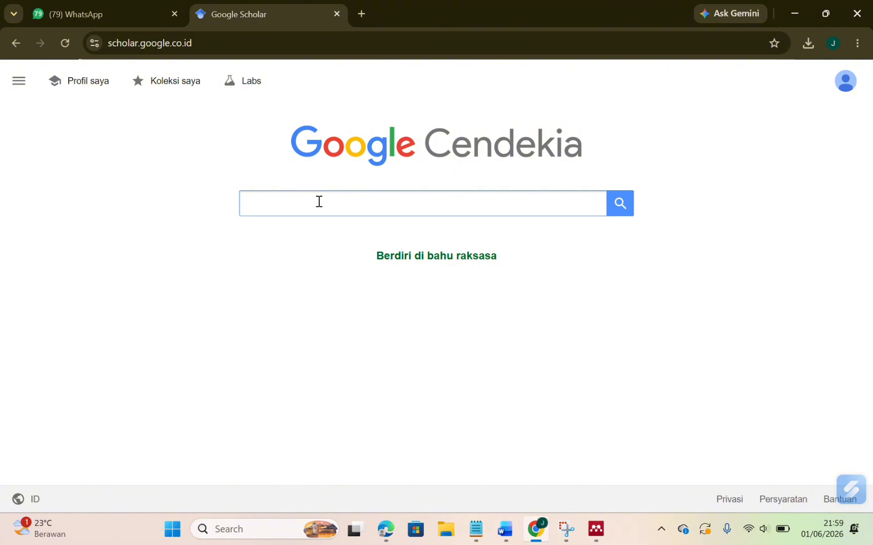
{"action": "type", "text": "pegolahan sd"}
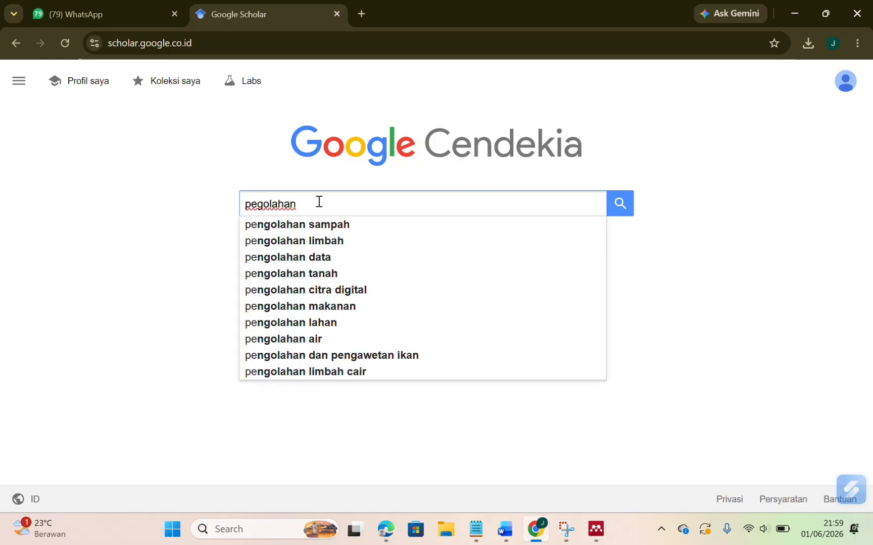
{"action": "key", "text": "BackSpace"}
{"action": "type", "text": "a"}
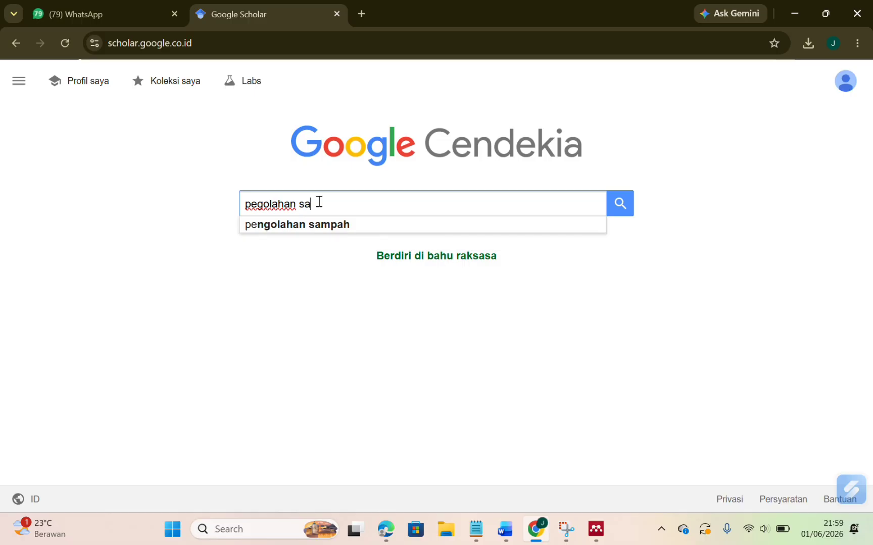
{"action": "type", "text": "mpah"}
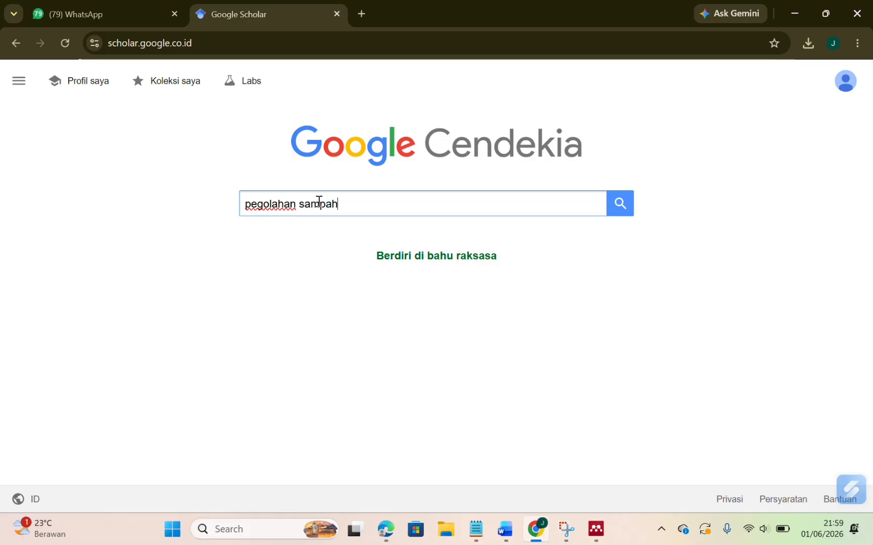
{"action": "left_click", "coordinate": [618, 208]}
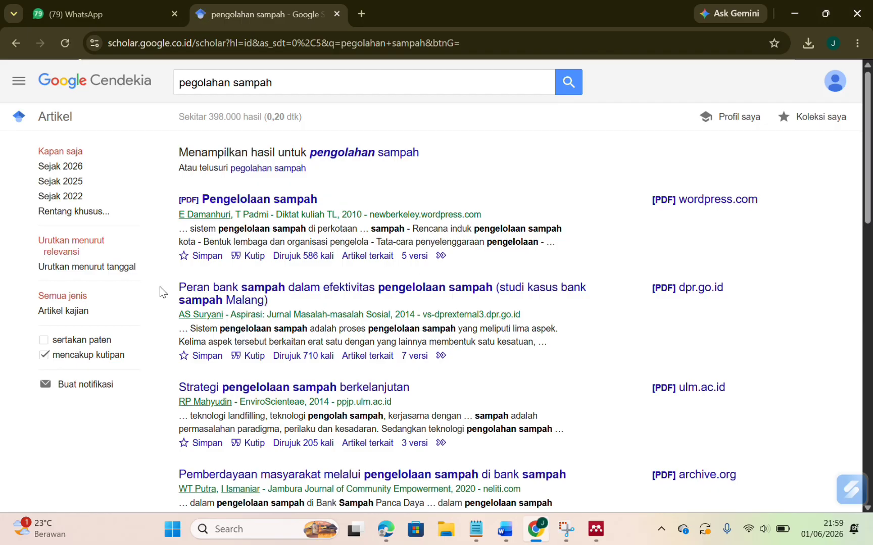
{"action": "left_click", "coordinate": [73, 184]}
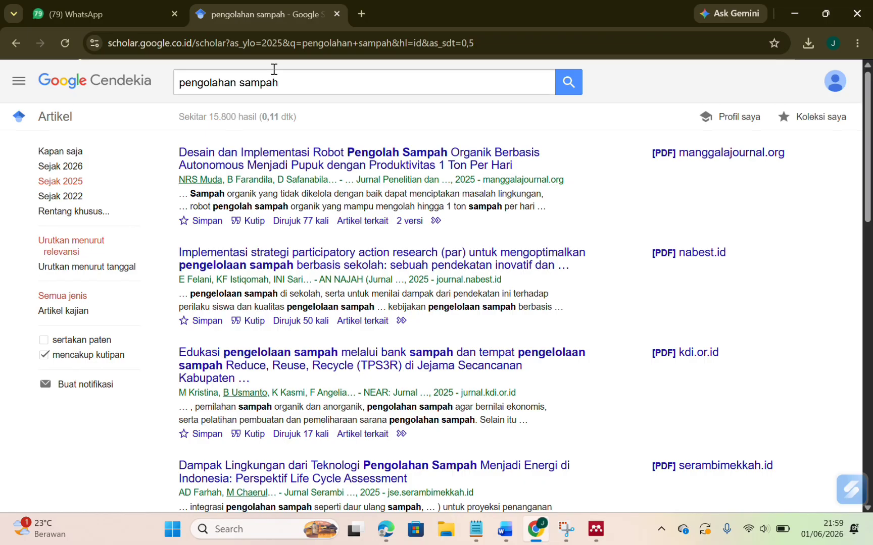
- Try to get the manggalajournal.org PDF of the first result and check the recent download history
{"action": "left_click", "coordinate": [680, 163]}
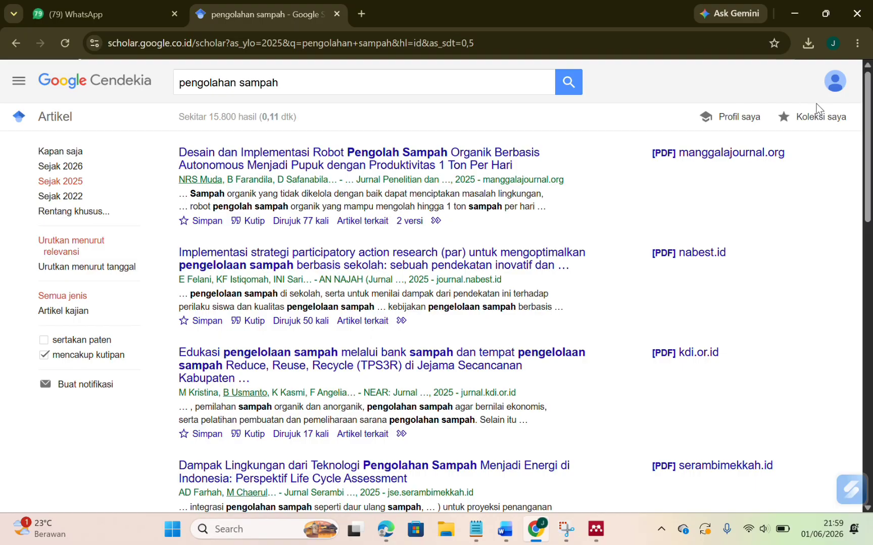
{"action": "left_click", "coordinate": [806, 43]}
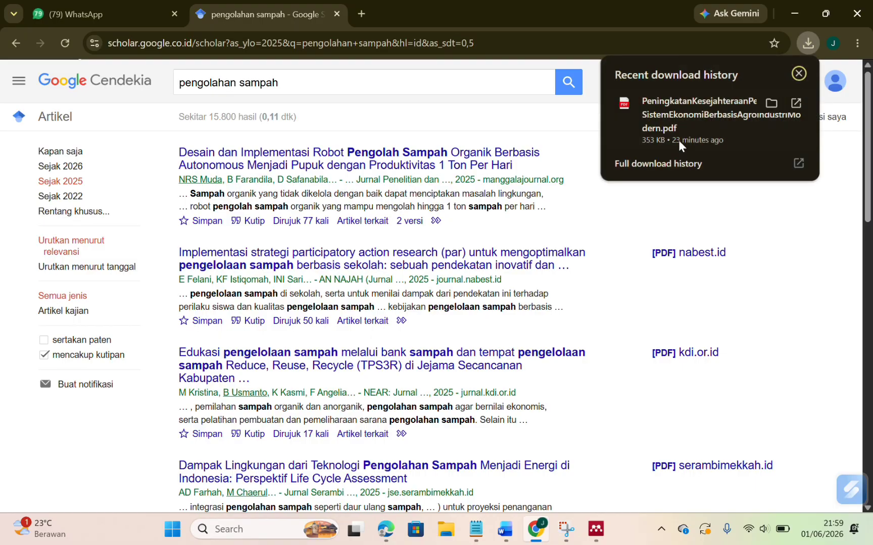
{"action": "left_click", "coordinate": [796, 75]}
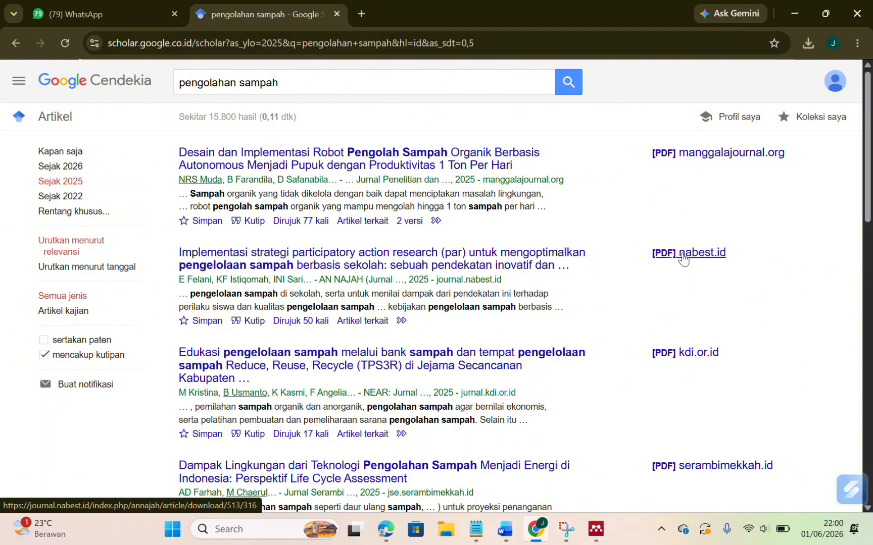
- Download the PDF of the article "Implementasi strategi participatory action research (par)" from journal.nabest.id and return to the search results
{"action": "left_click", "coordinate": [463, 262]}
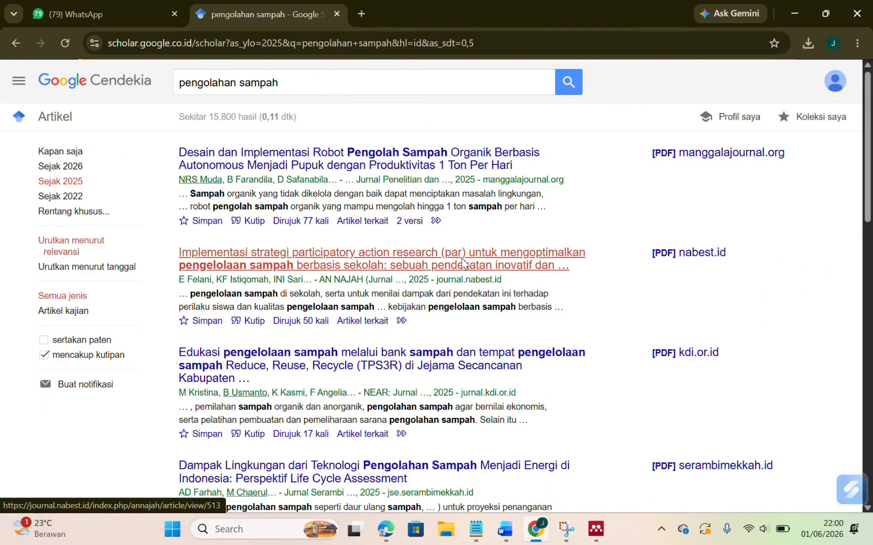
{"action": "scroll", "coordinate": [617, 252], "scroll_direction": "down", "scroll_amount": 7}
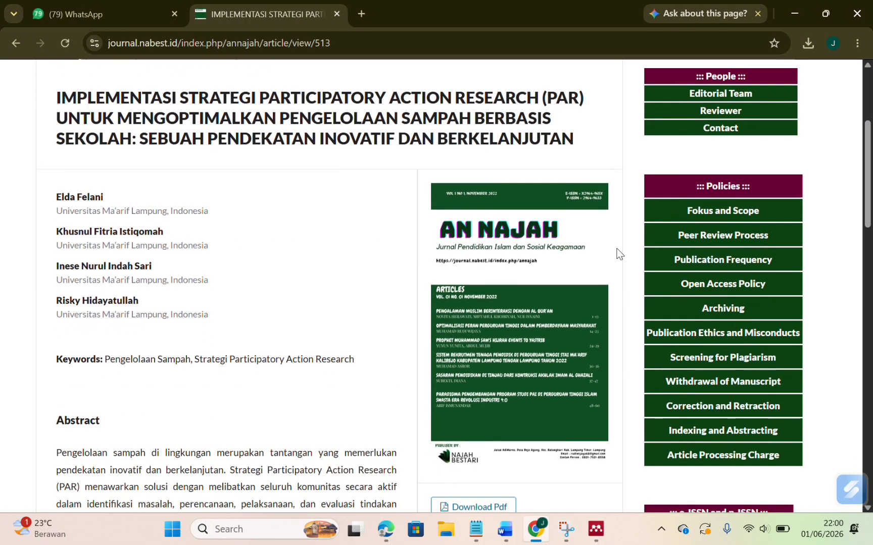
{"action": "scroll", "coordinate": [617, 252], "scroll_direction": "down", "scroll_amount": 3}
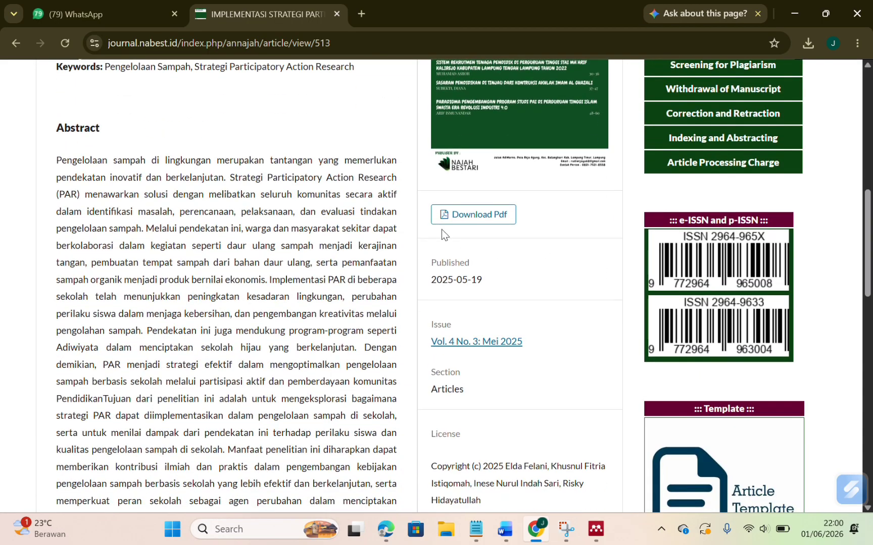
{"action": "left_click", "coordinate": [457, 216]}
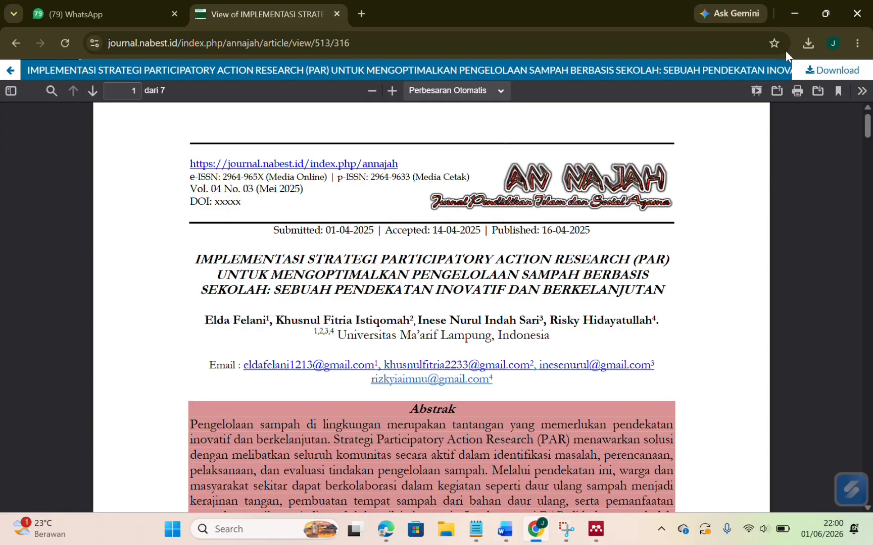
{"action": "left_click", "coordinate": [816, 72]}
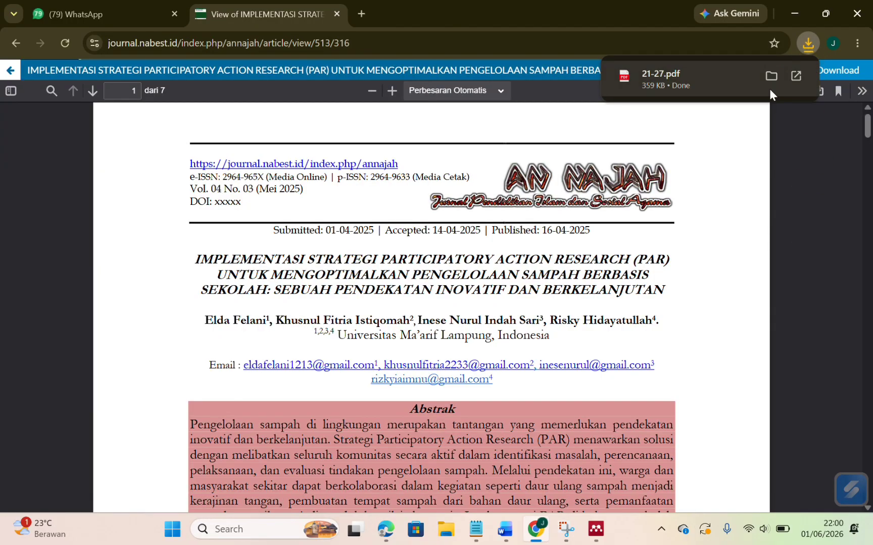
{"action": "left_click", "coordinate": [16, 37]}
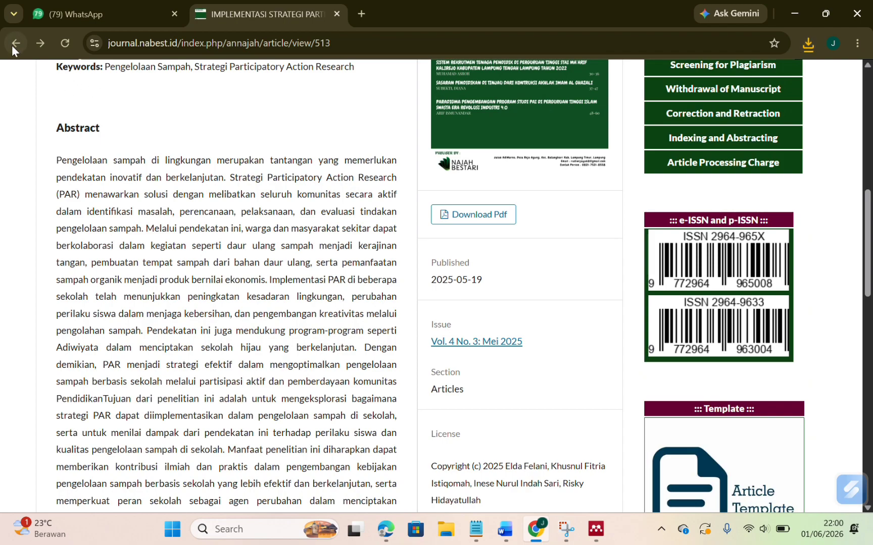
{"action": "left_click", "coordinate": [11, 45]}
- Download the PDF of the article "Edukasi pengelolaan sampah melalui bank sampah" from jurnal.kdi.or.id and return to the search results
{"action": "scroll", "coordinate": [305, 316], "scroll_direction": "down", "scroll_amount": 3}
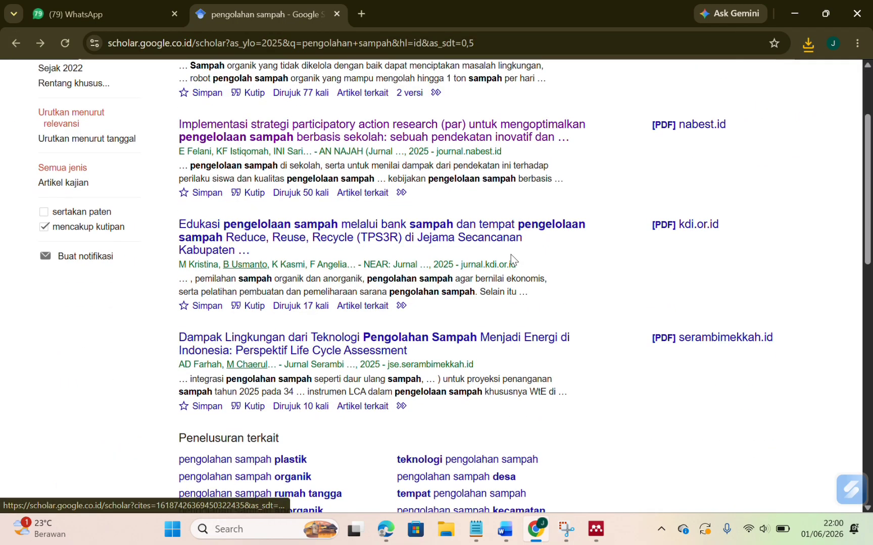
{"action": "left_click", "coordinate": [494, 233]}
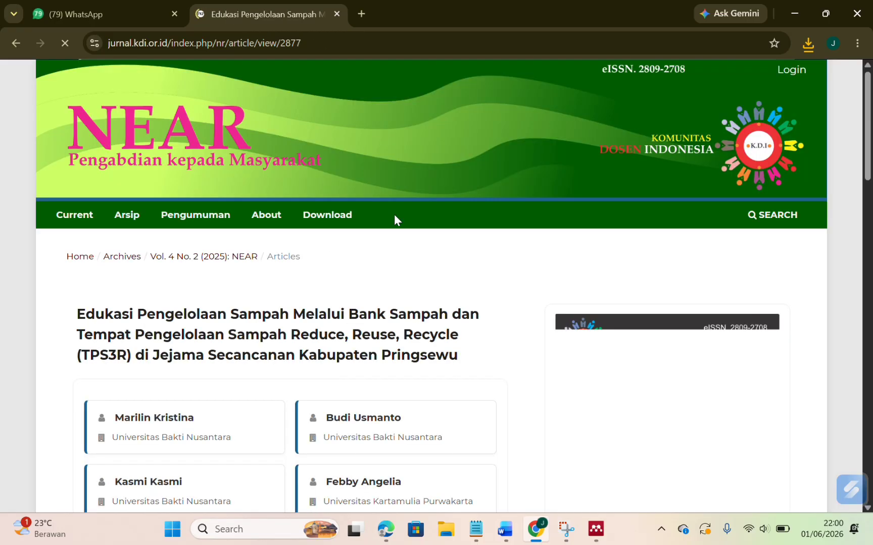
{"action": "scroll", "coordinate": [435, 308], "scroll_direction": "down", "scroll_amount": 12}
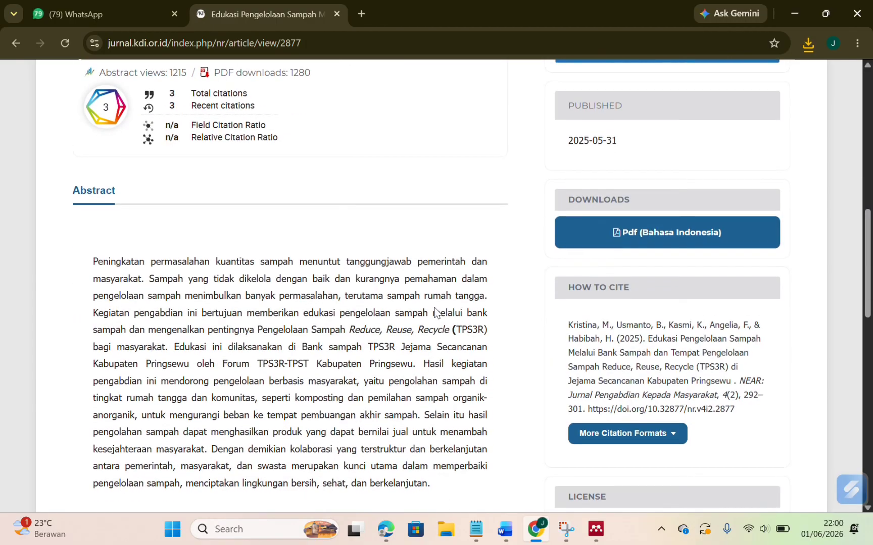
{"action": "left_click", "coordinate": [656, 231]}
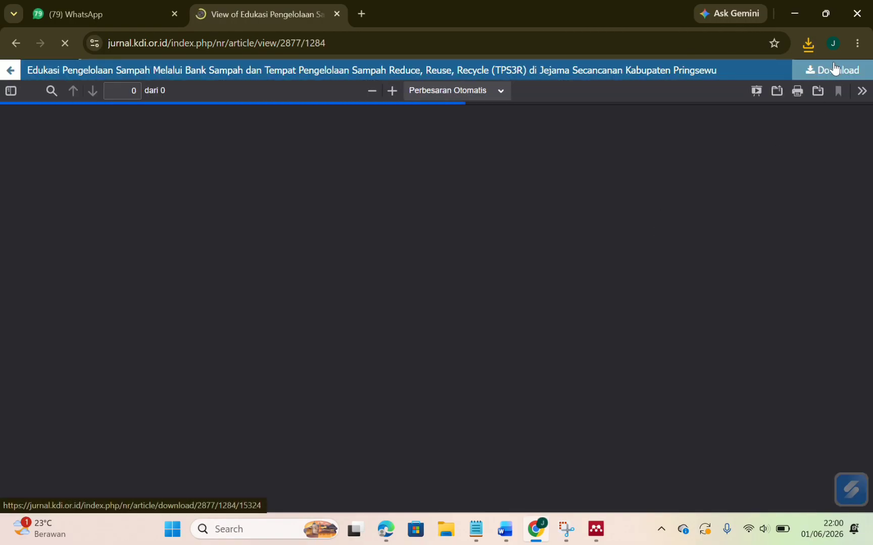
{"action": "left_click", "coordinate": [833, 69]}
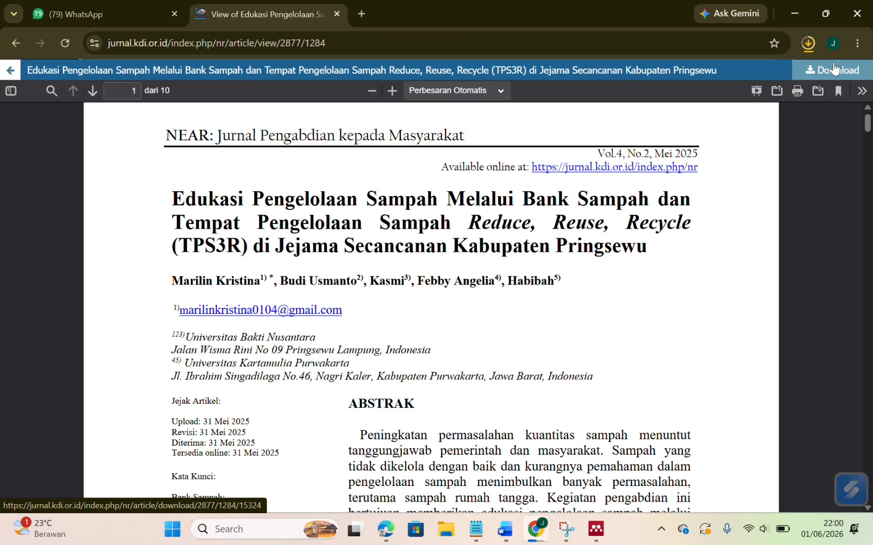
{"action": "left_click", "coordinate": [15, 45]}
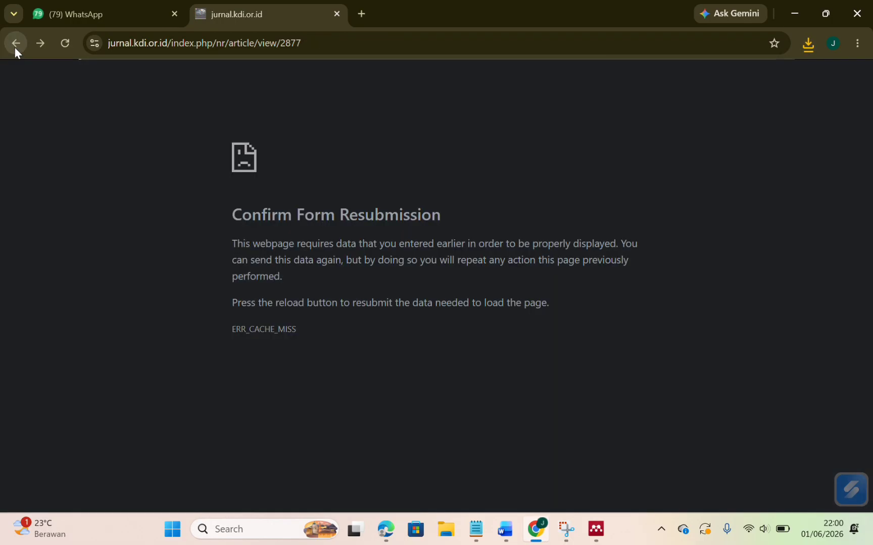
{"action": "left_click", "coordinate": [14, 47]}
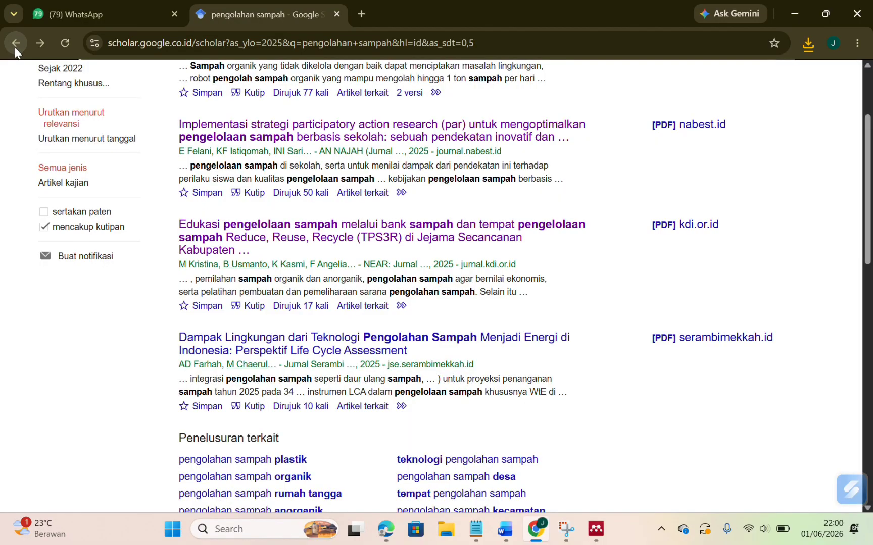
- Try to open the article "Dampak Lingkungan dari Teknologi Pengolahan Sampah Menjadi Energi di Indonesia" and go back to the results
{"action": "left_click", "coordinate": [261, 337]}
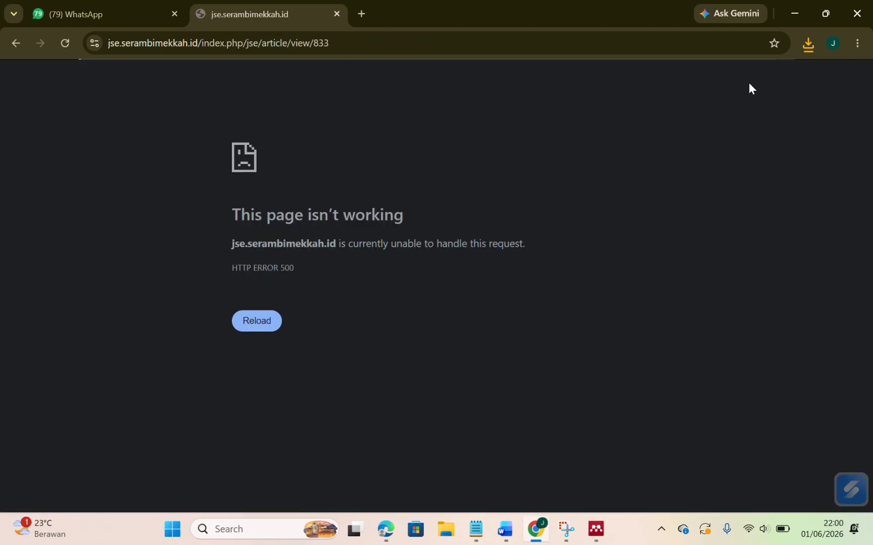
{"action": "left_click", "coordinate": [23, 45]}
- Download the PDF of the article "Desain dan Implementasi Robot Pengolah Sampah Organik" from manggalajournal.org and return to the search results
{"action": "scroll", "coordinate": [291, 200], "scroll_direction": "up", "scroll_amount": 3}
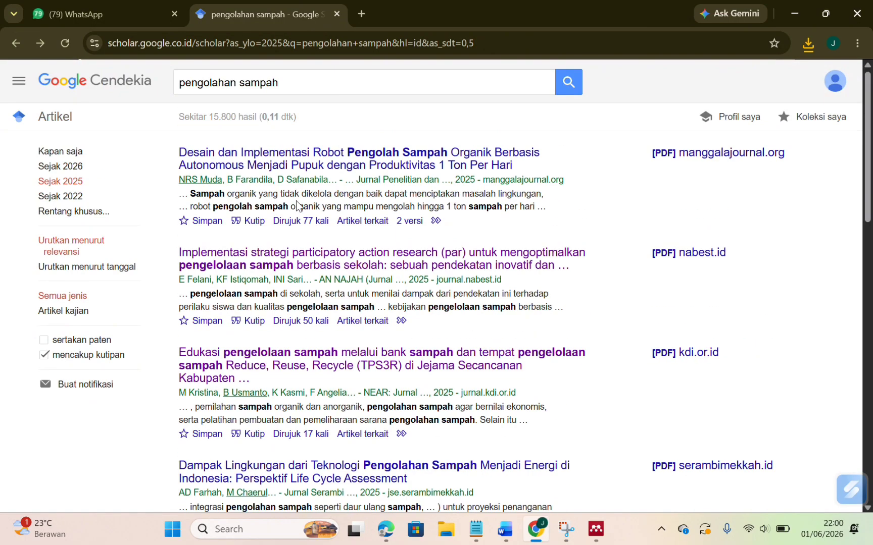
{"action": "left_click", "coordinate": [361, 157]}
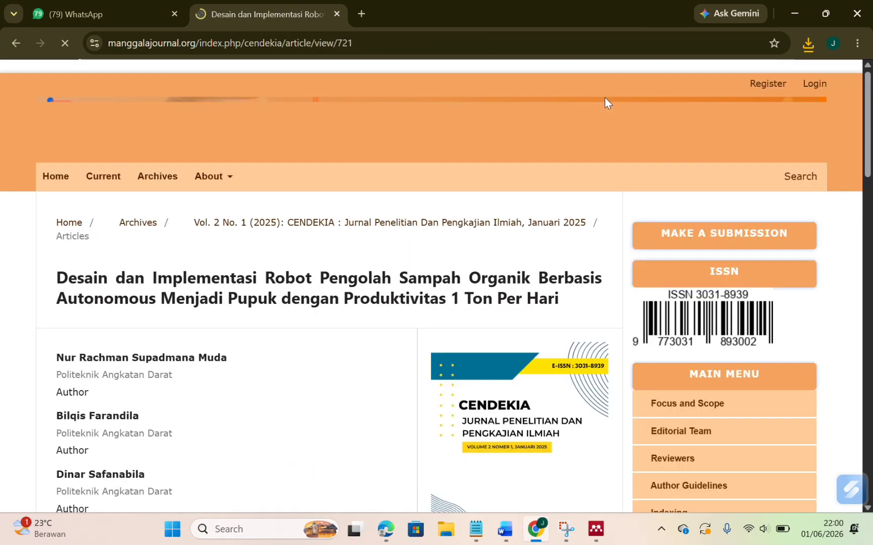
{"action": "scroll", "coordinate": [481, 389], "scroll_direction": "down", "scroll_amount": 5}
{"action": "scroll", "coordinate": [481, 389], "scroll_direction": "down", "scroll_amount": 4}
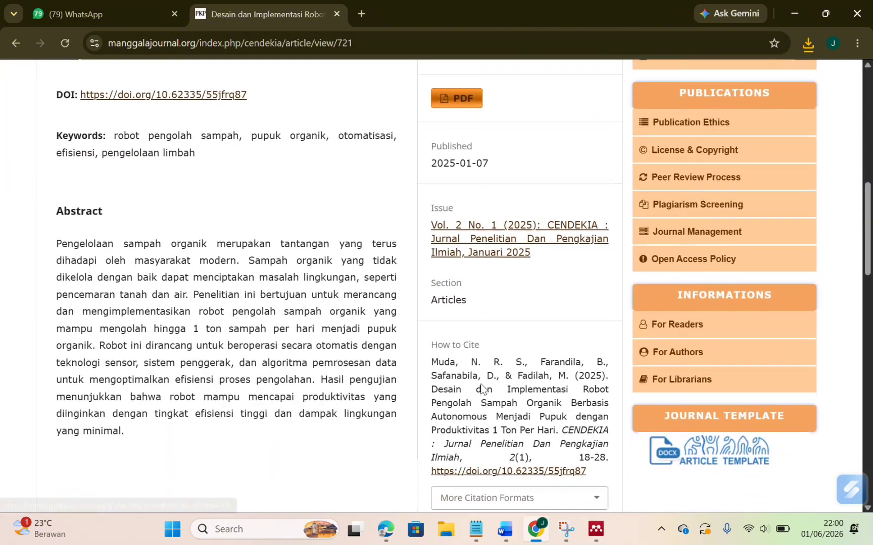
{"action": "left_click", "coordinate": [456, 96]}
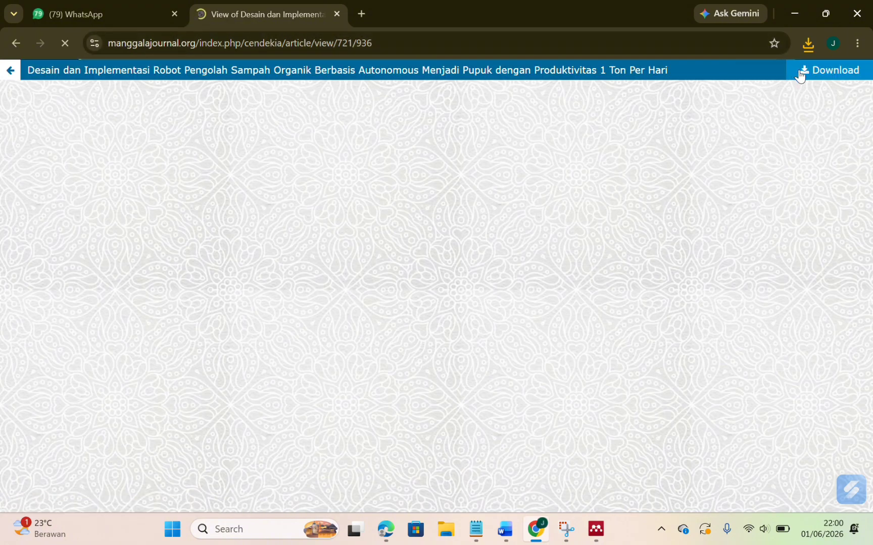
{"action": "left_click", "coordinate": [800, 72]}
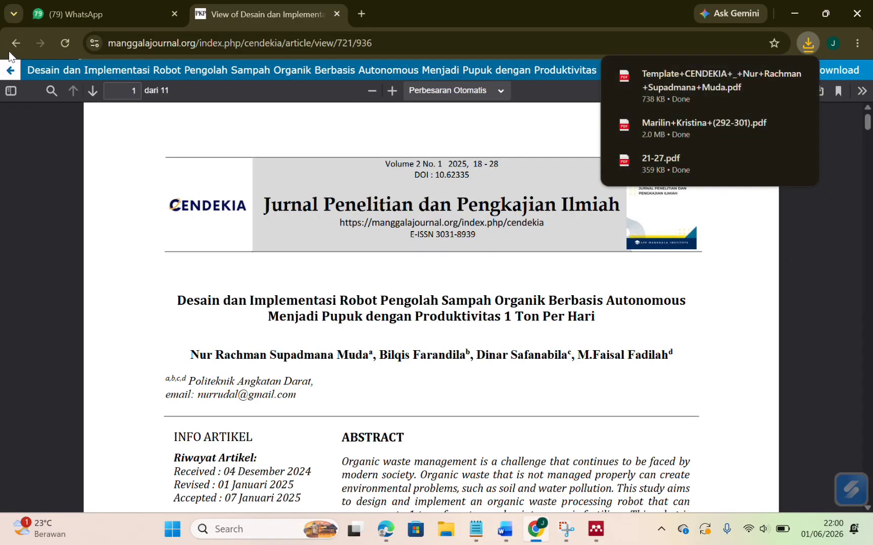
{"action": "left_click", "coordinate": [10, 47]}
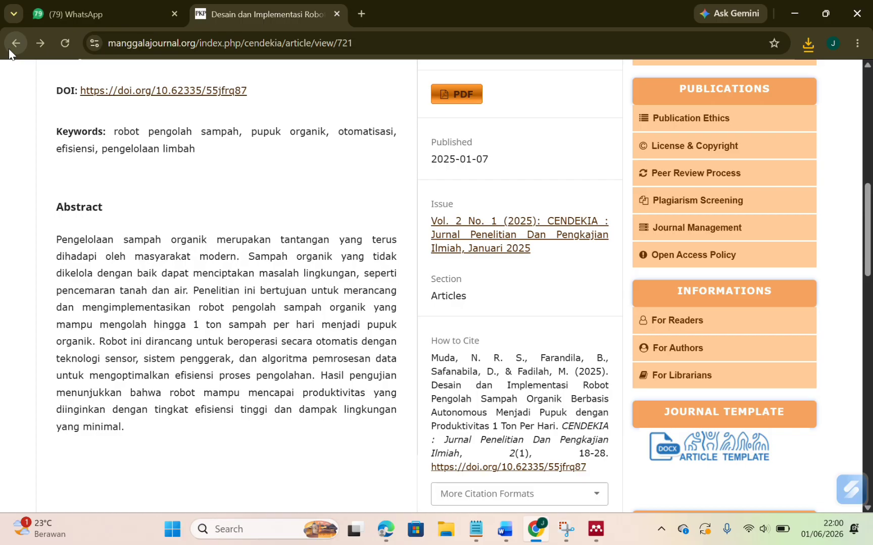
{"action": "left_click", "coordinate": [9, 48]}
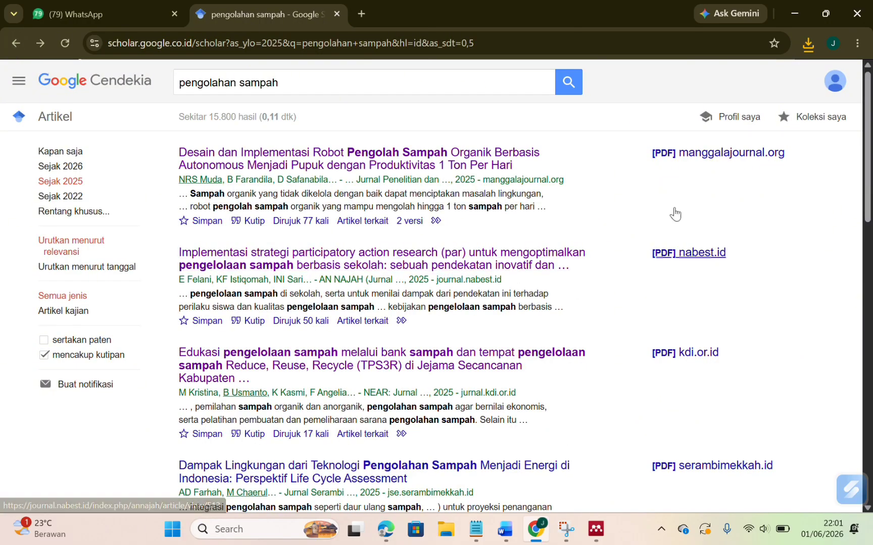
- Switch to Mendeley Desktop and add today's four PDFs from the Downloads folder to the "fille baru" folder
{"action": "left_click", "coordinate": [798, 13]}
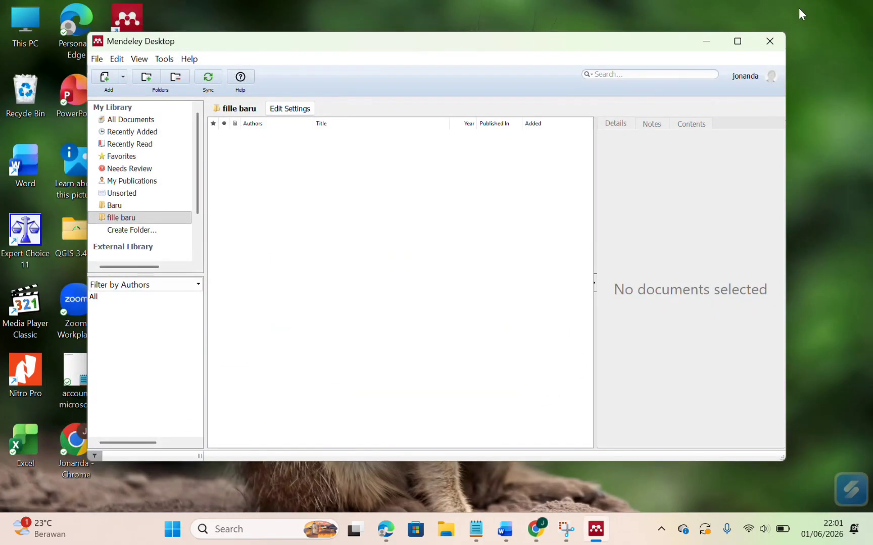
{"action": "left_click", "coordinate": [104, 77]}
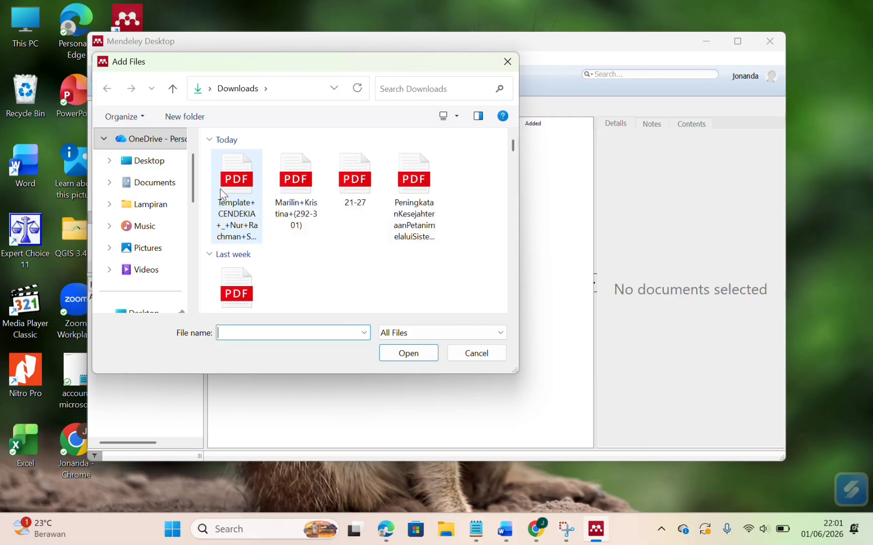
{"action": "left_click", "coordinate": [220, 189]}
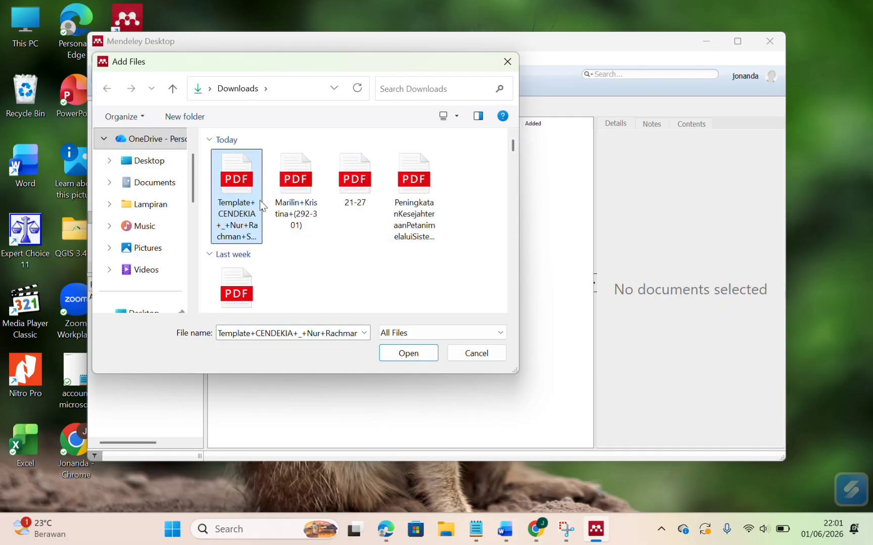
{"action": "left_click", "coordinate": [298, 204], "text": "ctrl"}
{"action": "left_click", "coordinate": [332, 202], "text": "ctrl"}
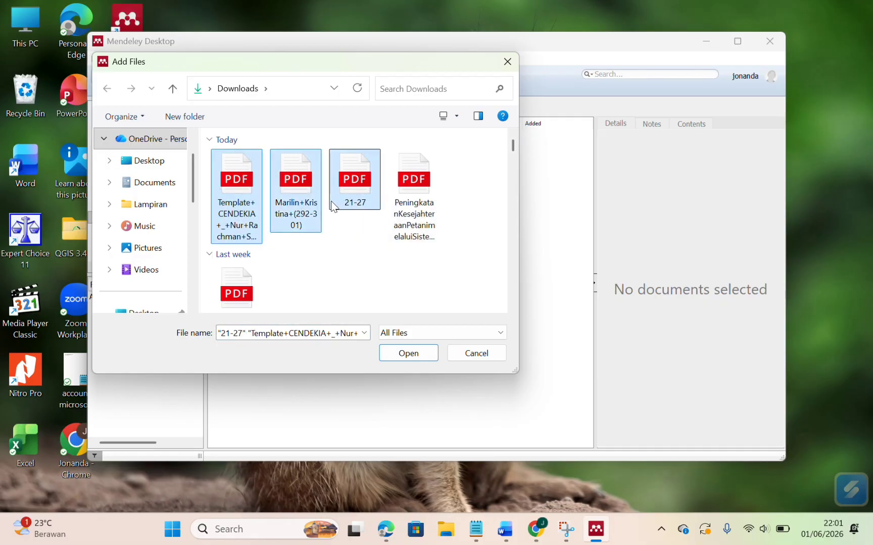
{"action": "left_click", "coordinate": [422, 166], "text": "ctrl"}
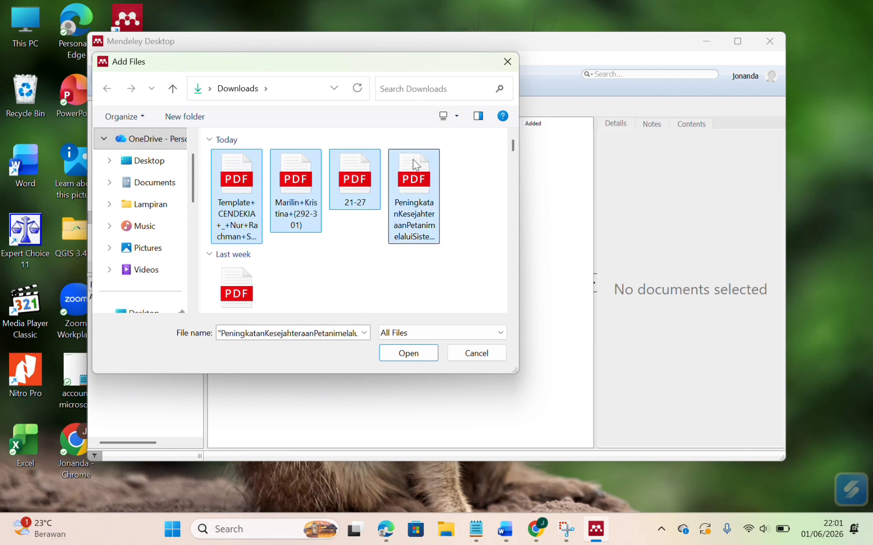
{"action": "left_click", "coordinate": [413, 354]}
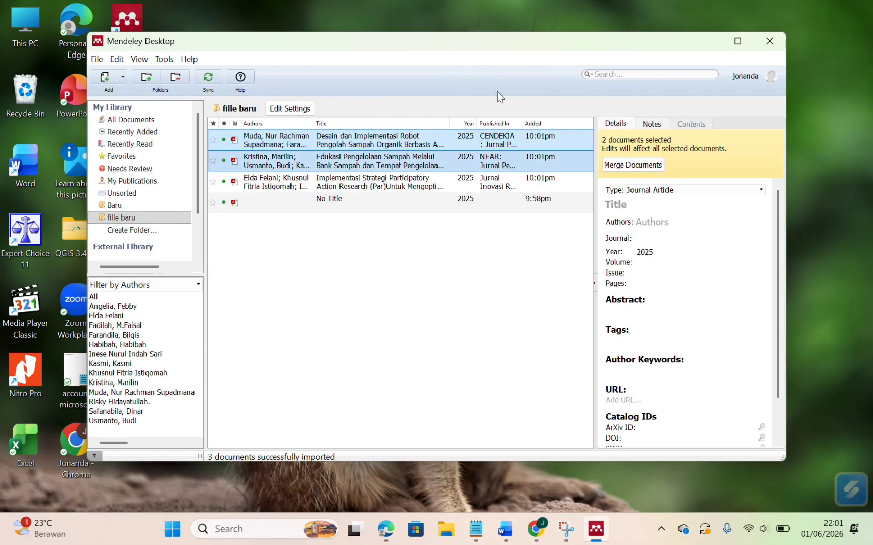
- Switch to the paper in Word and look through it for a place to cite, ending at the Solusi section before DAFTAR PUSTAKA
{"action": "left_click", "coordinate": [704, 37]}
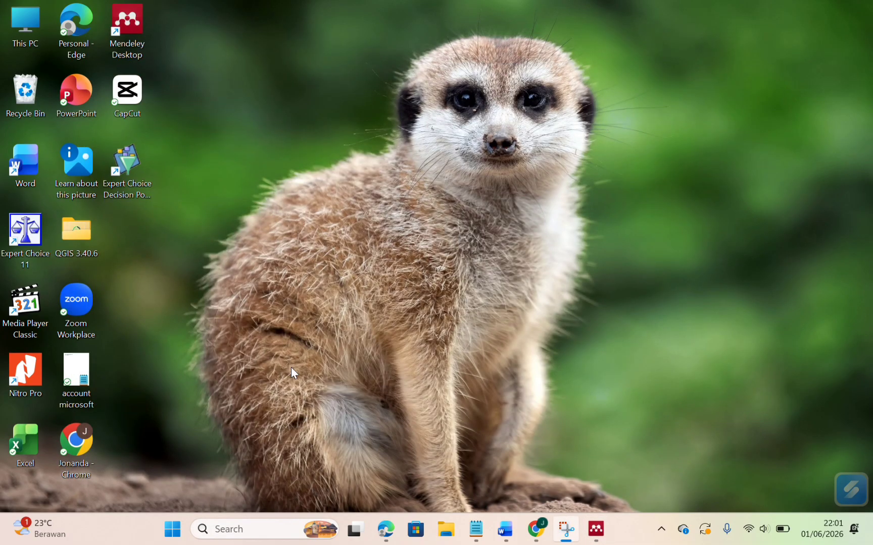
{"action": "left_click", "coordinate": [506, 530]}
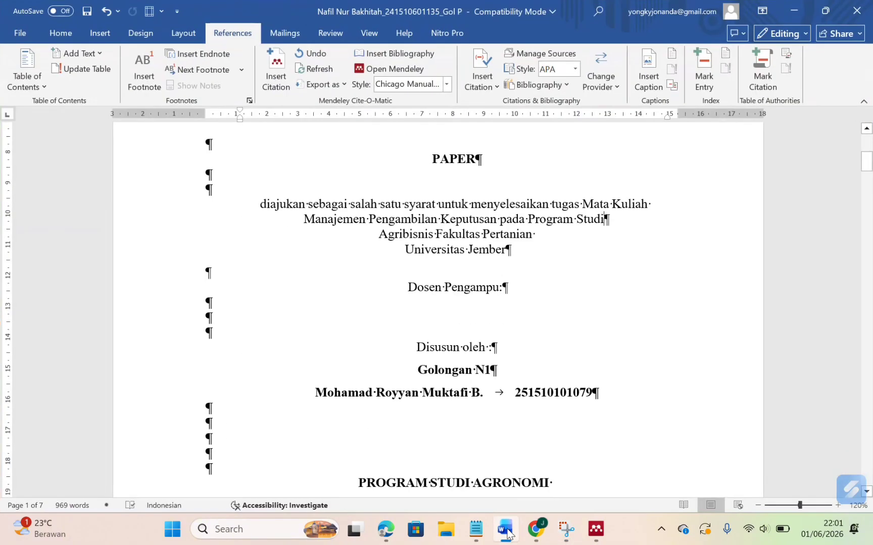
{"action": "scroll", "coordinate": [452, 393], "scroll_direction": "down", "scroll_amount": 3}
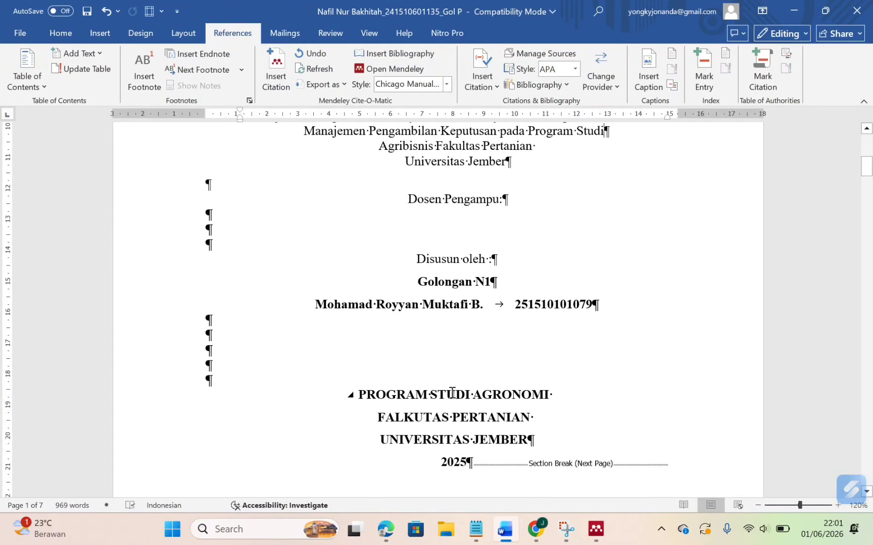
{"action": "scroll", "coordinate": [452, 393], "scroll_direction": "up", "scroll_amount": 1}
{"action": "scroll", "coordinate": [452, 393], "scroll_direction": "down", "scroll_amount": 2}
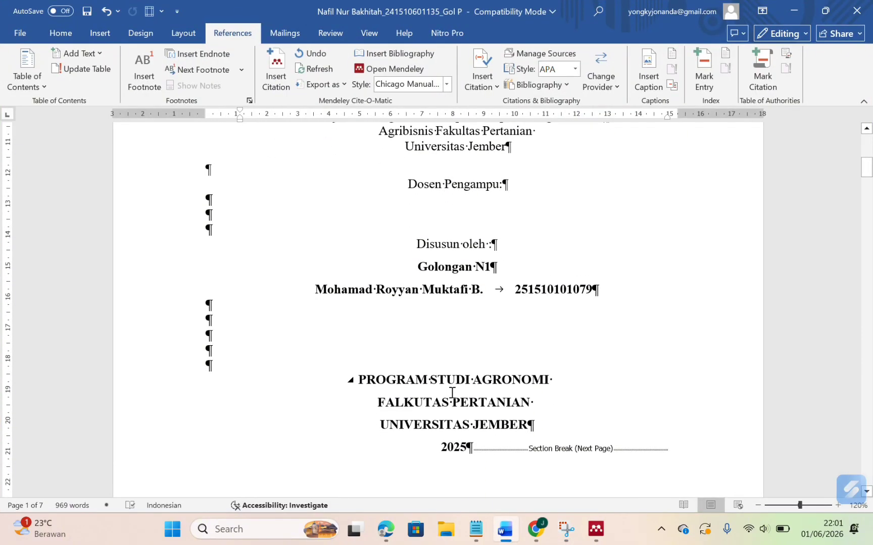
{"action": "scroll", "coordinate": [452, 393], "scroll_direction": "up", "scroll_amount": 3}
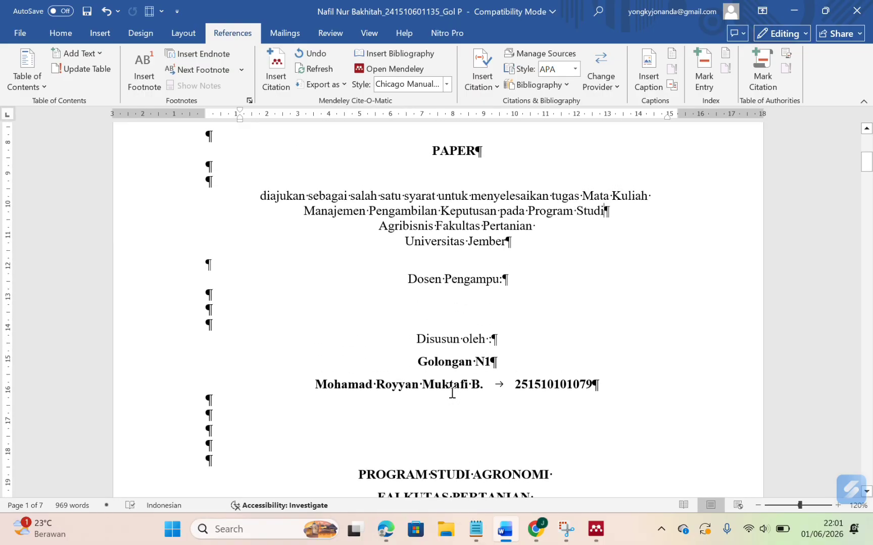
{"action": "scroll", "coordinate": [452, 393], "scroll_direction": "down", "scroll_amount": 8}
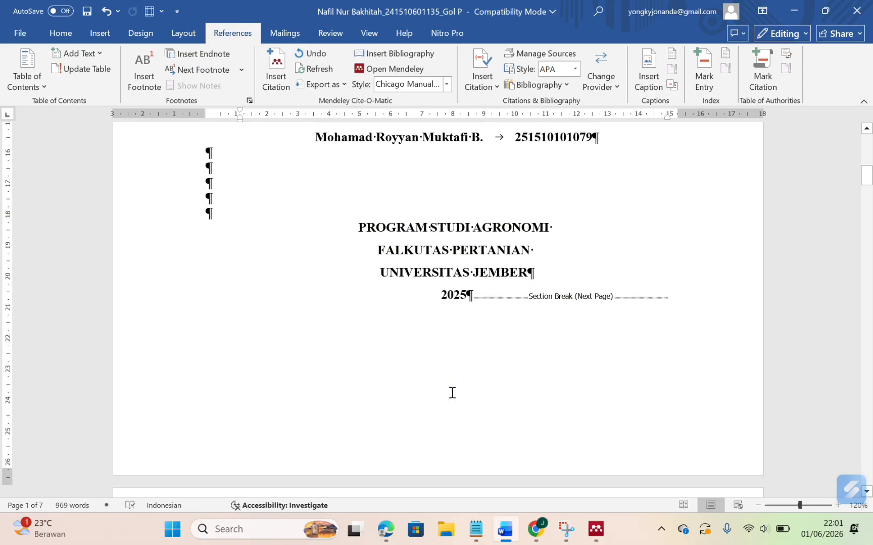
{"action": "scroll", "coordinate": [452, 392], "scroll_direction": "up", "scroll_amount": 1}
{"action": "scroll", "coordinate": [452, 392], "scroll_direction": "down", "scroll_amount": 20}
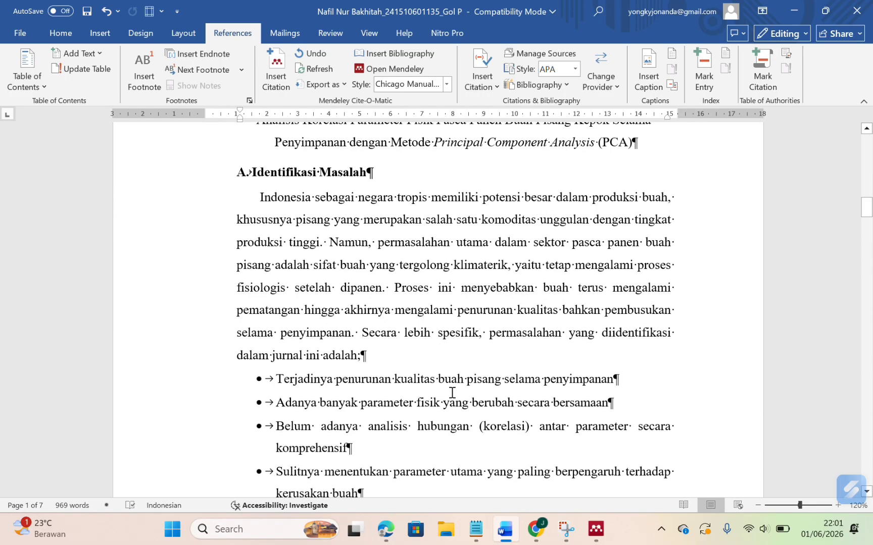
{"action": "scroll", "coordinate": [451, 393], "scroll_direction": "down", "scroll_amount": 20}
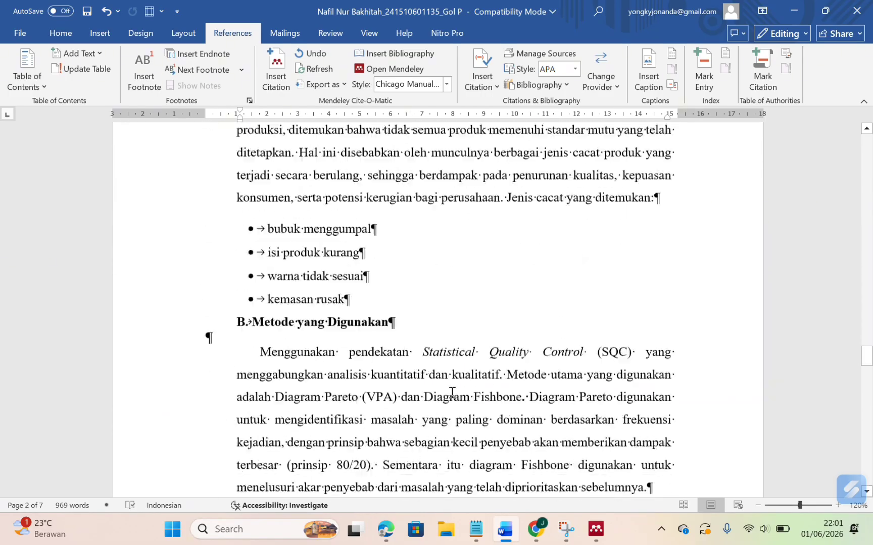
{"action": "scroll", "coordinate": [452, 392], "scroll_direction": "down", "scroll_amount": 20}
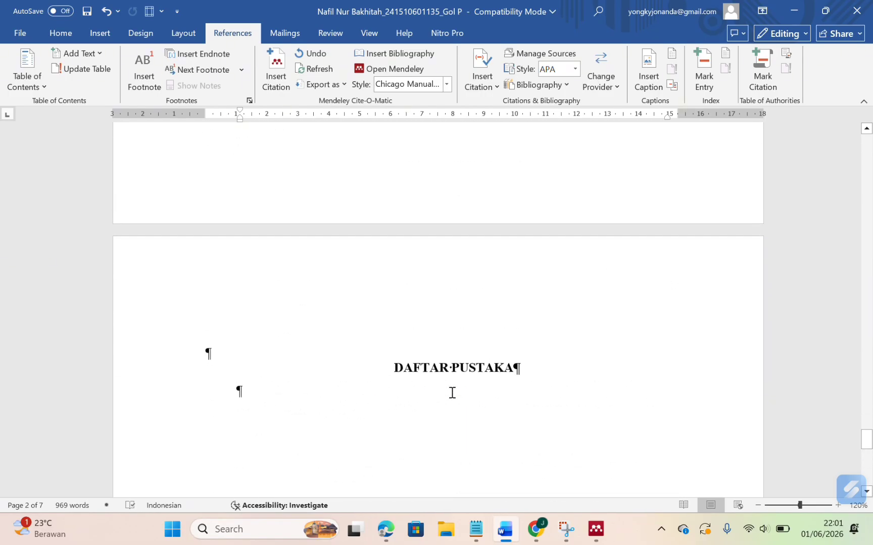
{"action": "scroll", "coordinate": [452, 393], "scroll_direction": "up", "scroll_amount": 10}
{"action": "scroll", "coordinate": [451, 393], "scroll_direction": "down", "scroll_amount": 2}
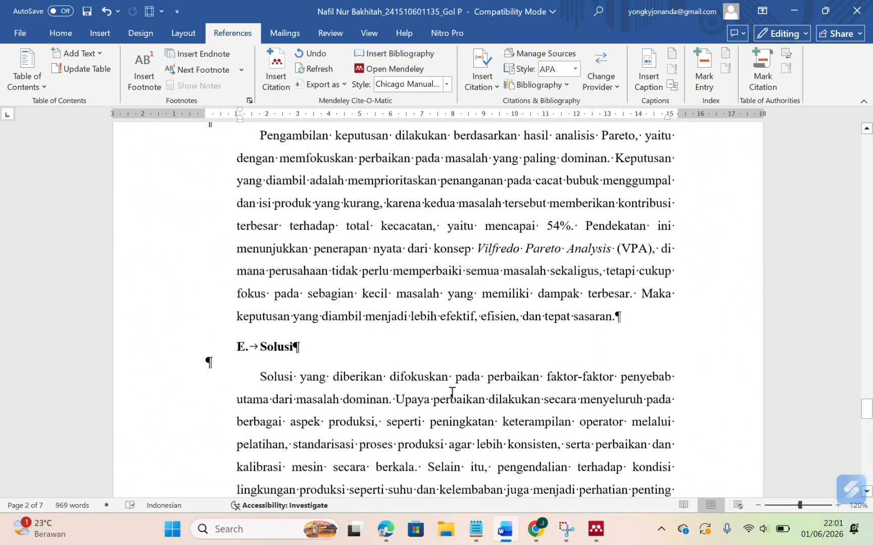
{"action": "scroll", "coordinate": [452, 393], "scroll_direction": "up", "scroll_amount": 2}
{"action": "scroll", "coordinate": [452, 393], "scroll_direction": "down", "scroll_amount": 5}
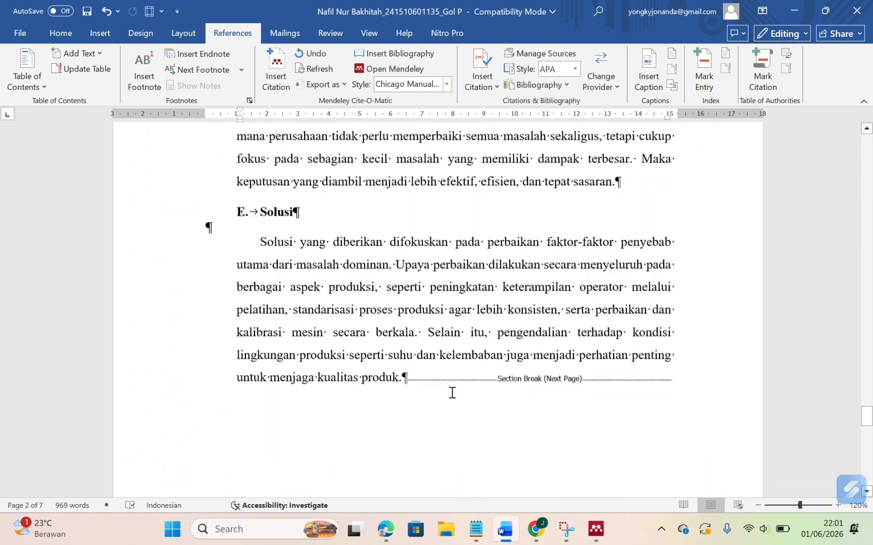
{"action": "scroll", "coordinate": [452, 393], "scroll_direction": "down", "scroll_amount": 3}
{"action": "scroll", "coordinate": [452, 393], "scroll_direction": "up", "scroll_amount": 3}
{"action": "scroll", "coordinate": [452, 393], "scroll_direction": "down", "scroll_amount": 2}
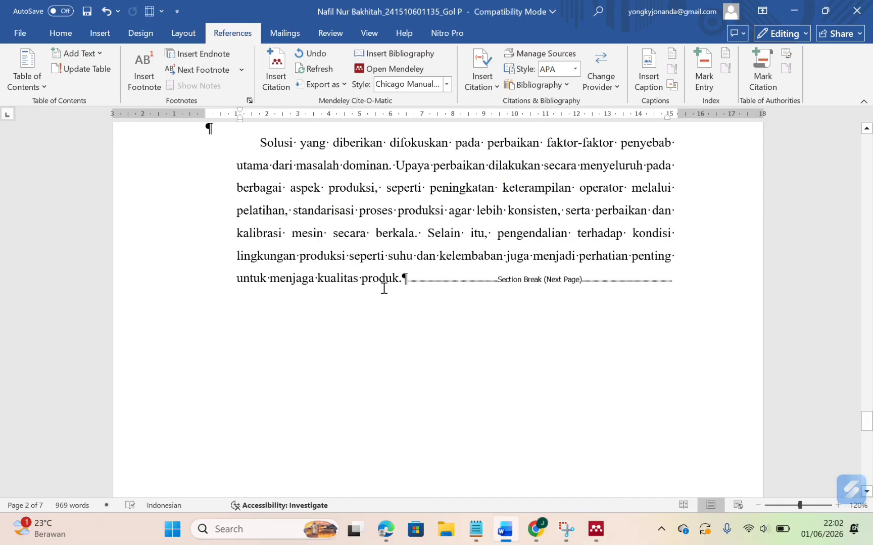
- Cite the library article "Edukasi Pengelolaan Sampah Melalui Bank Sampah" before the Solusi paragraph's final full stop, in Chicago Manual of Style 17th edition (author-date)
{"action": "left_click", "coordinate": [400, 282]}
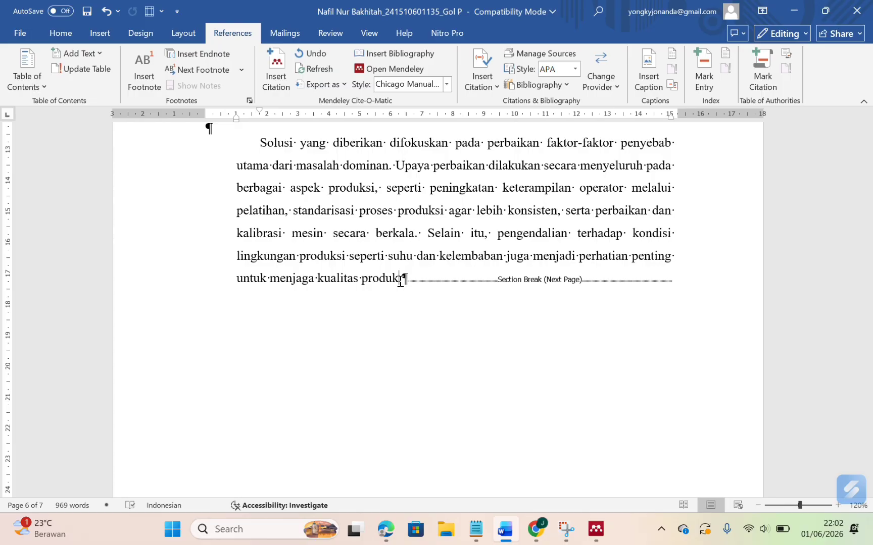
{"action": "type", "text": "."}
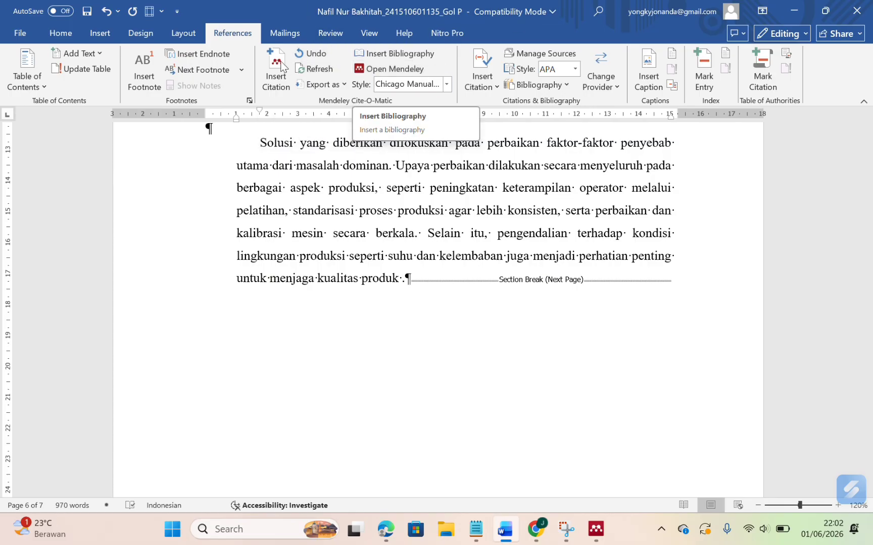
{"action": "left_click", "coordinate": [281, 74]}
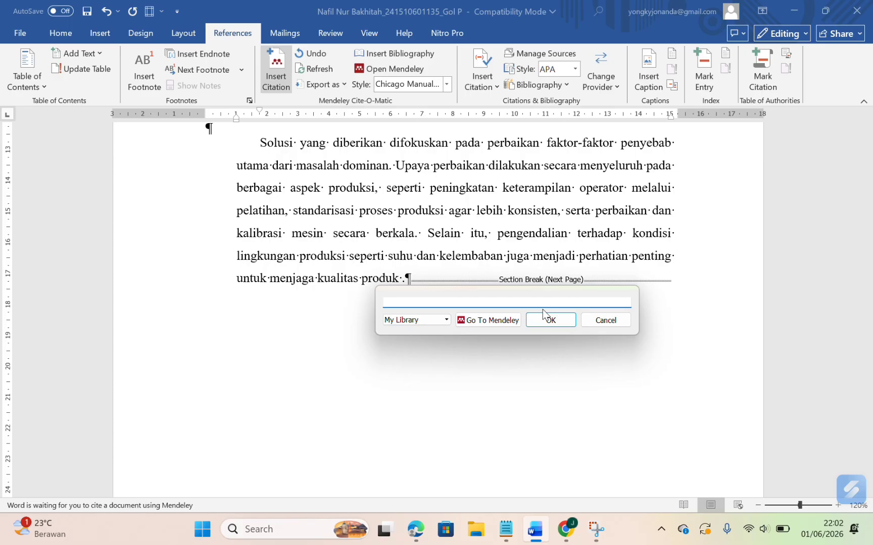
{"action": "type", "text": "pe"}
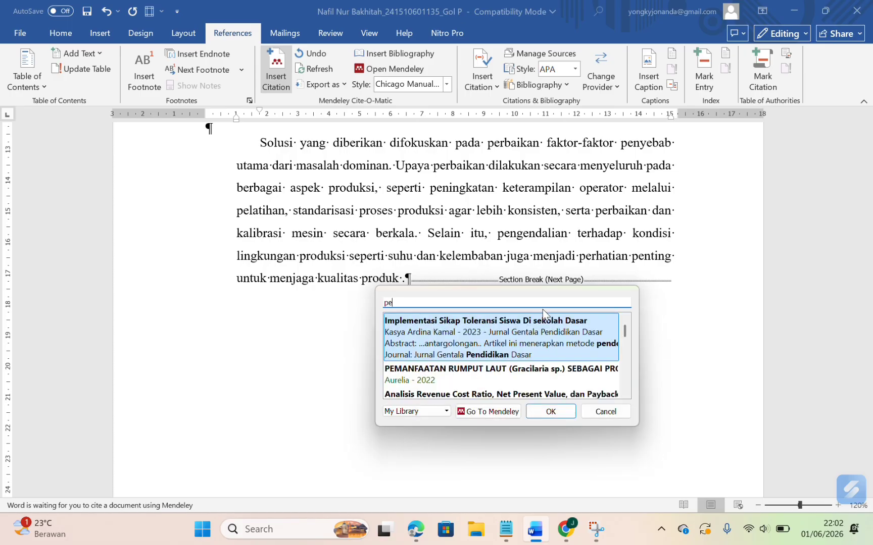
{"action": "type", "text": "ngo"}
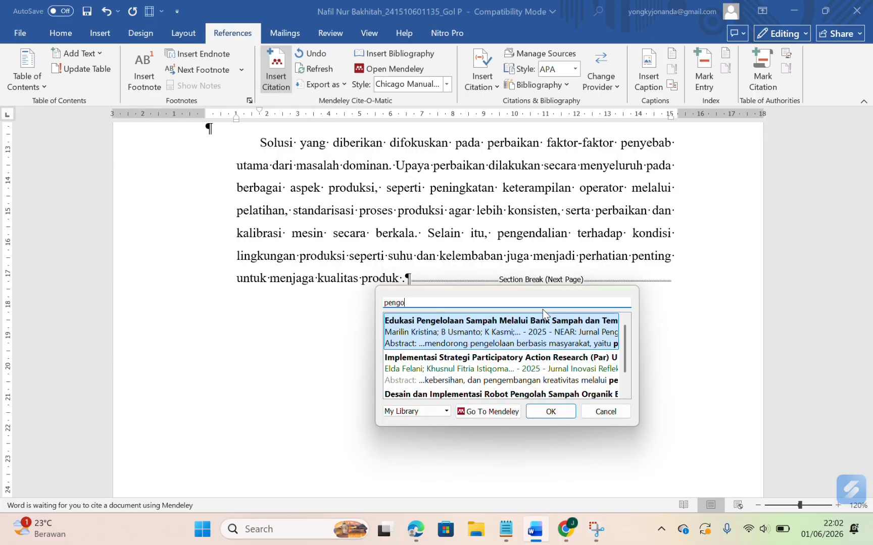
{"action": "type", "text": "l"}
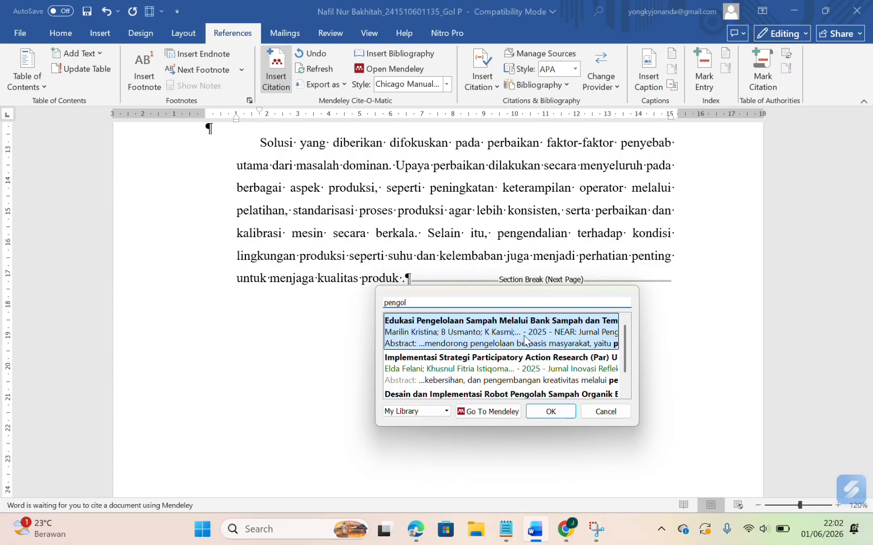
{"action": "left_click", "coordinate": [528, 336]}
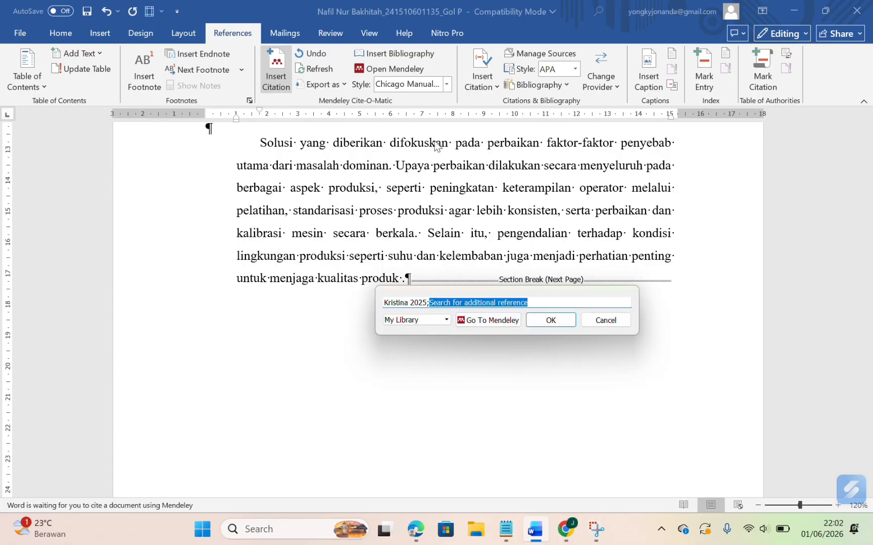
{"action": "key", "text": "Return"}
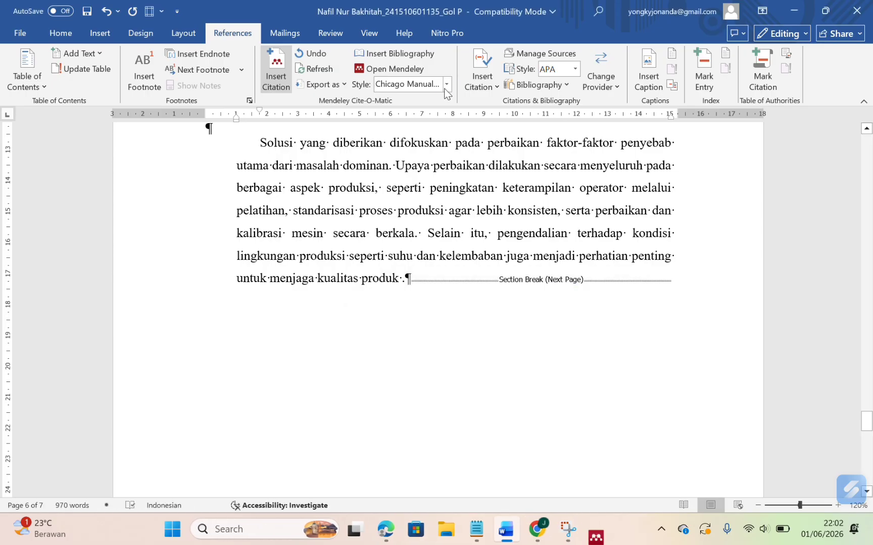
{"action": "left_click", "coordinate": [447, 84]}
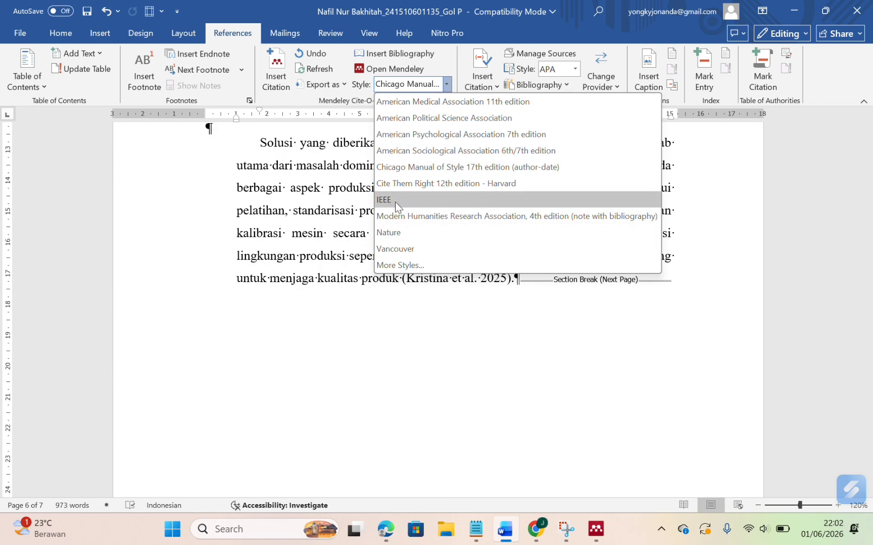
{"action": "left_click", "coordinate": [435, 166]}
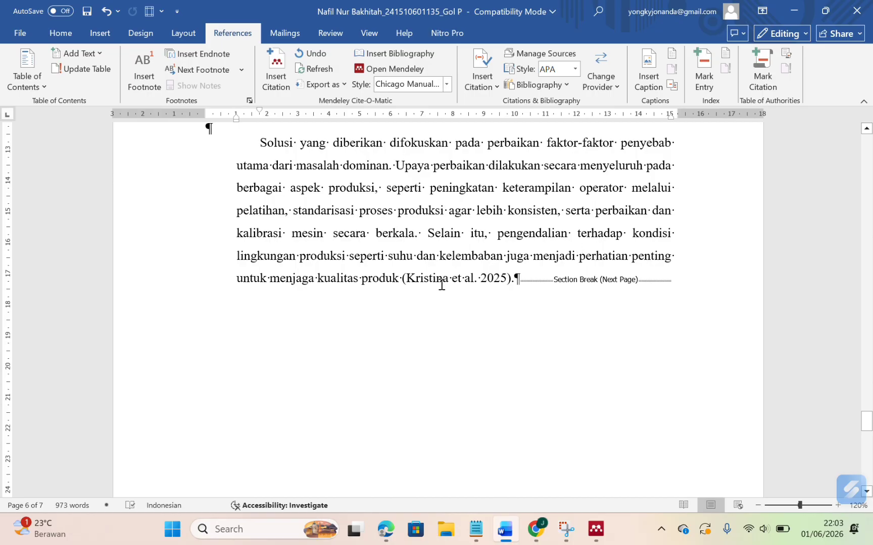
- Italicize "et al." in the citation at the end of the Solusi paragraph
{"action": "left_click_drag", "start_coordinate": [454, 283], "coordinate": [475, 281]}
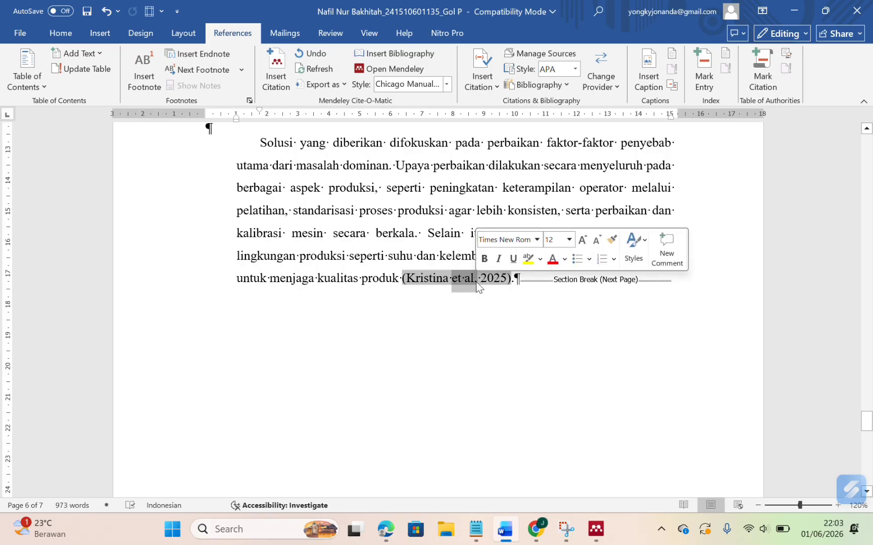
{"action": "left_click", "coordinate": [495, 261]}
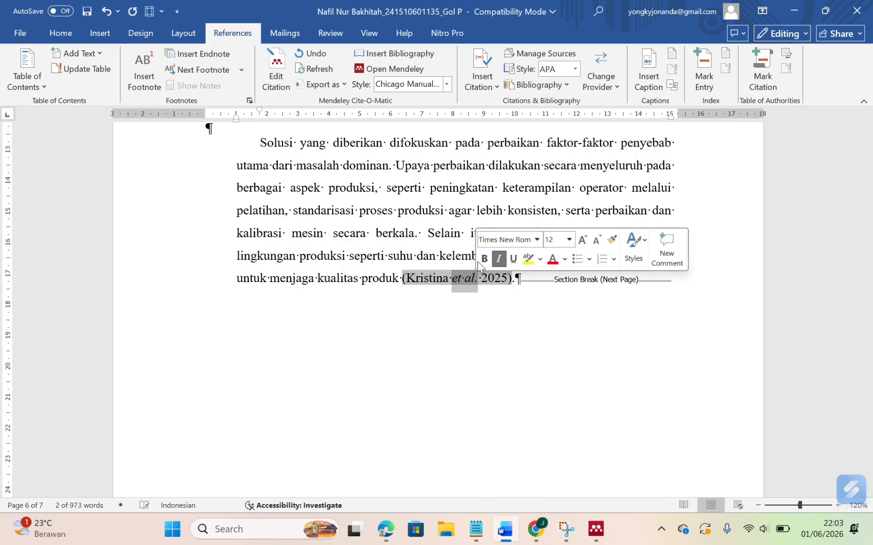
{"action": "left_click", "coordinate": [385, 219]}
{"action": "scroll", "coordinate": [385, 219], "scroll_direction": "up", "scroll_amount": 2}
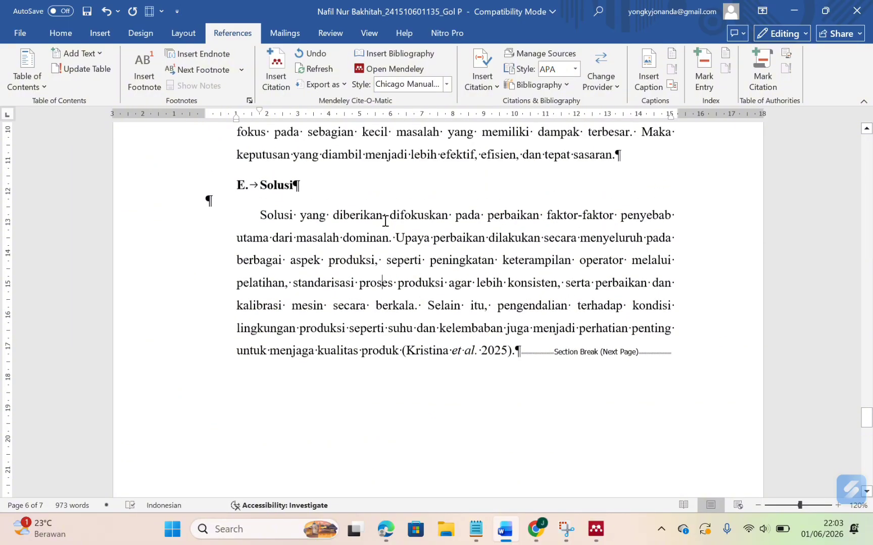
{"action": "scroll", "coordinate": [385, 220], "scroll_direction": "down", "scroll_amount": 2}
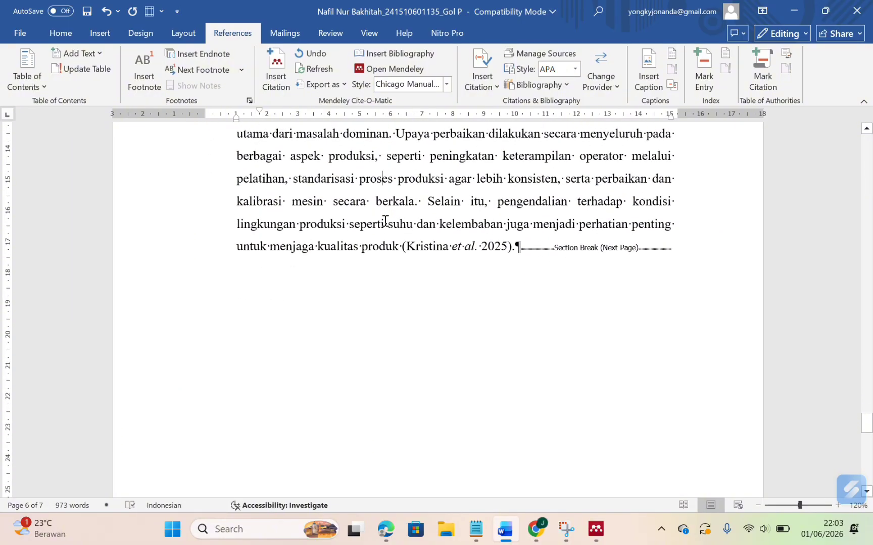
{"action": "scroll", "coordinate": [384, 221], "scroll_direction": "up", "scroll_amount": 1}
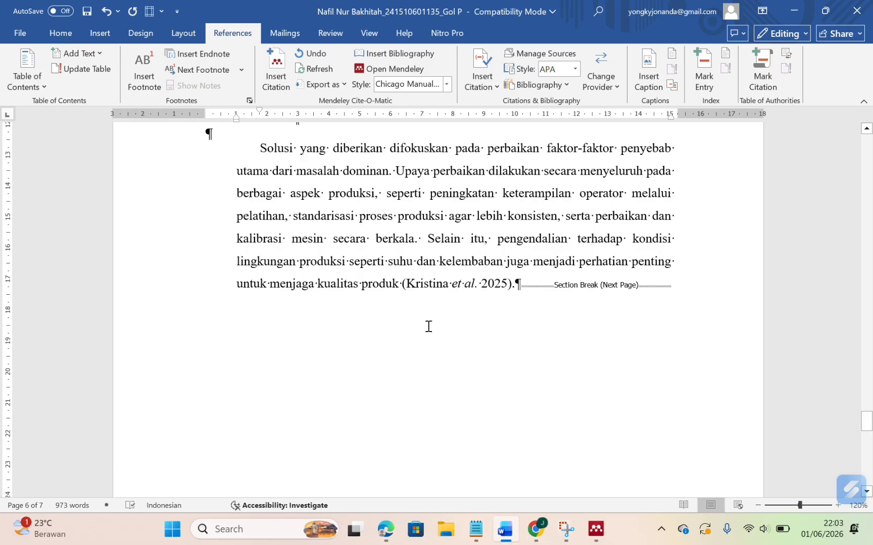
- Cite the library article "Implementasi Strategi Participatory Action Research (Par)" before the final full stop of the paragraph preceding section D, Pengambilan Keputusan
{"action": "scroll", "coordinate": [428, 326], "scroll_direction": "up", "scroll_amount": 8}
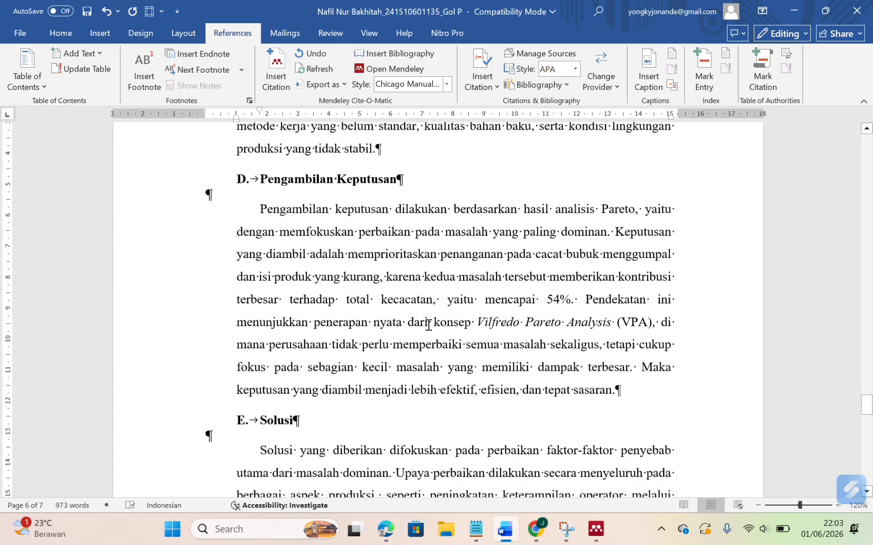
{"action": "scroll", "coordinate": [428, 326], "scroll_direction": "down", "scroll_amount": 1}
{"action": "scroll", "coordinate": [452, 340], "scroll_direction": "up", "scroll_amount": 5}
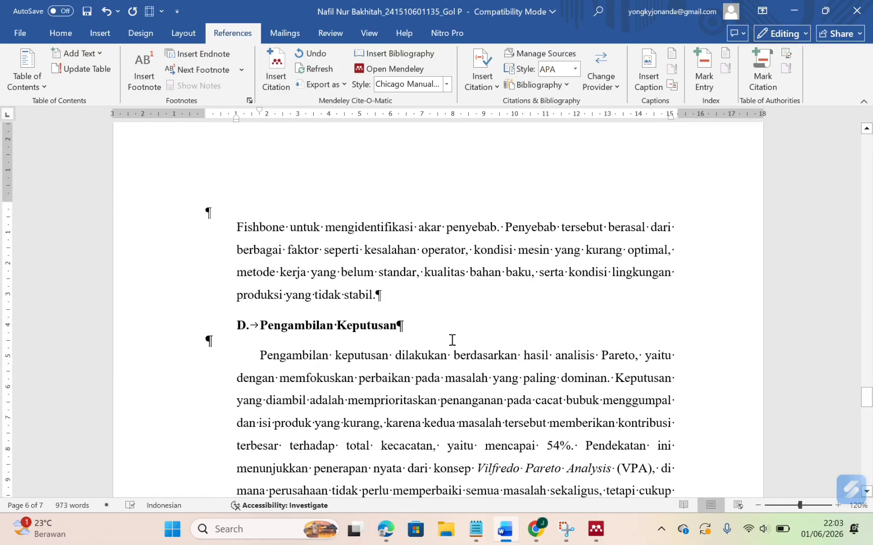
{"action": "left_click", "coordinate": [373, 299]}
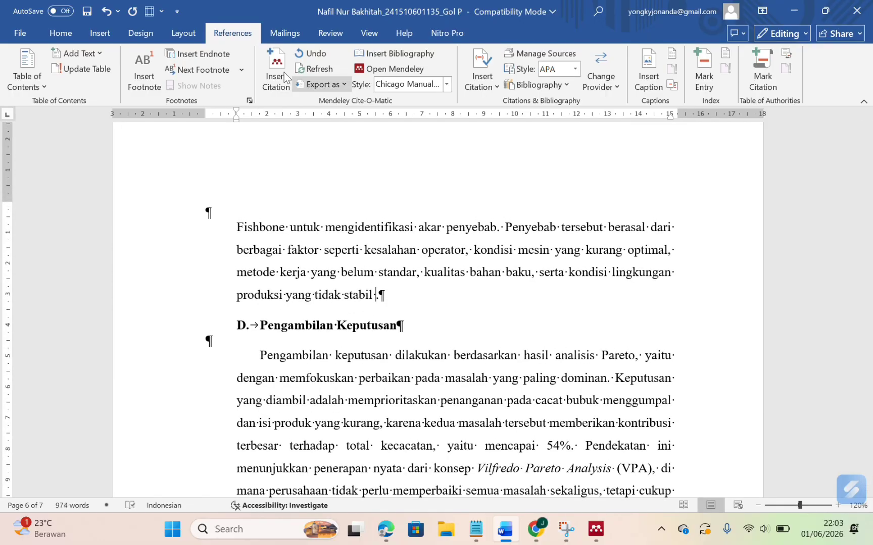
{"action": "left_click", "coordinate": [267, 66]}
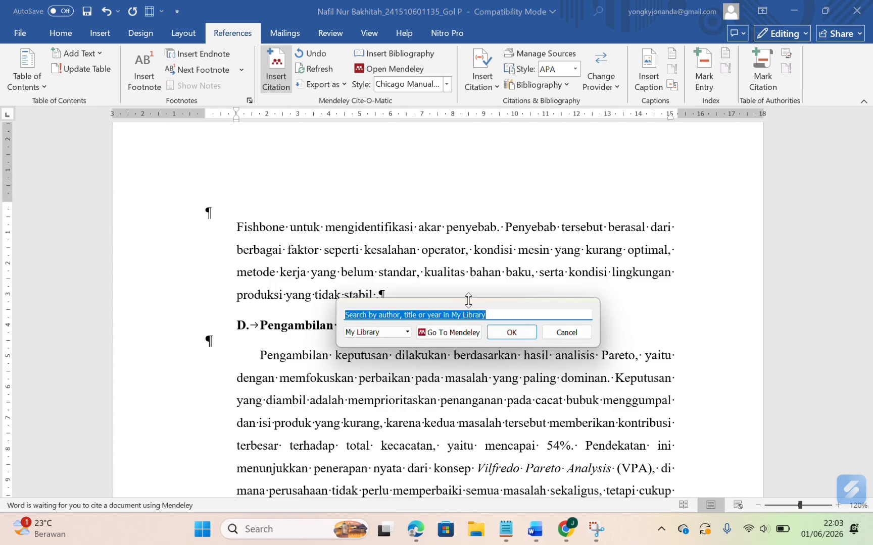
{"action": "left_click", "coordinate": [486, 308]}
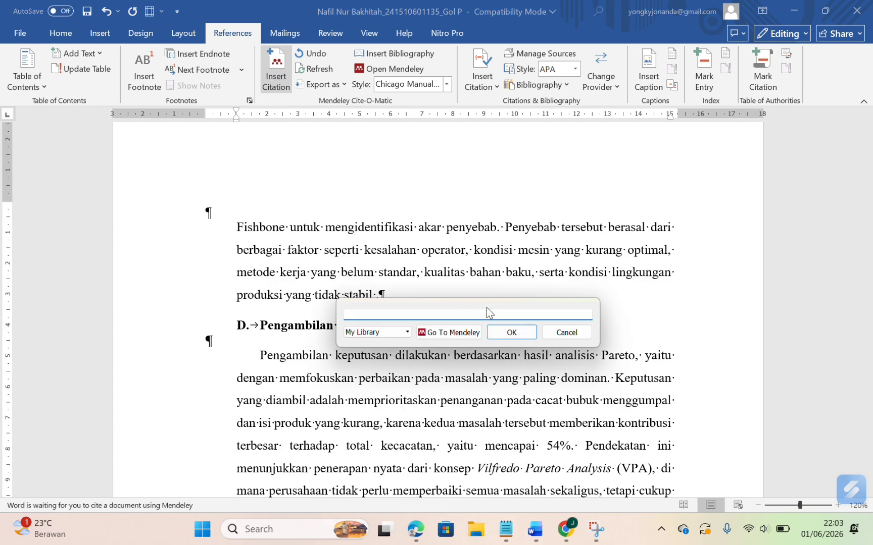
{"action": "type", "text": "pe"}
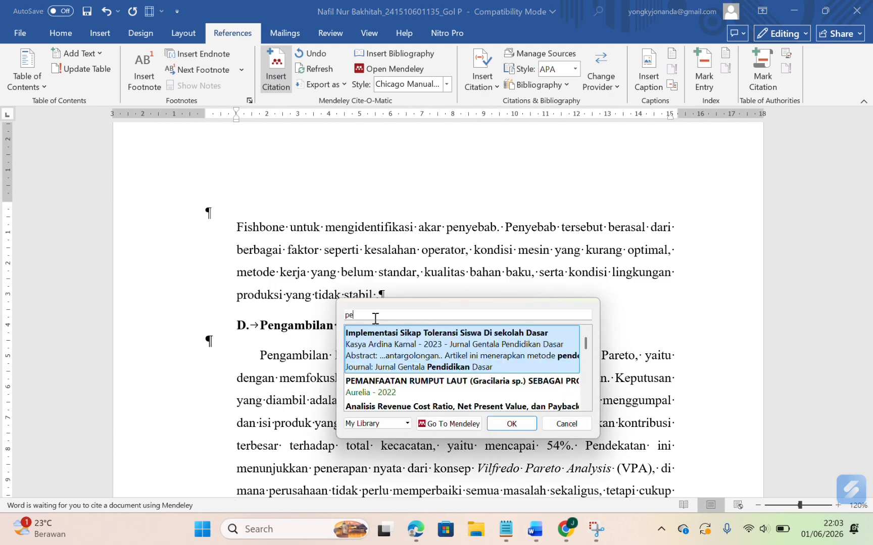
{"action": "type", "text": "ng"}
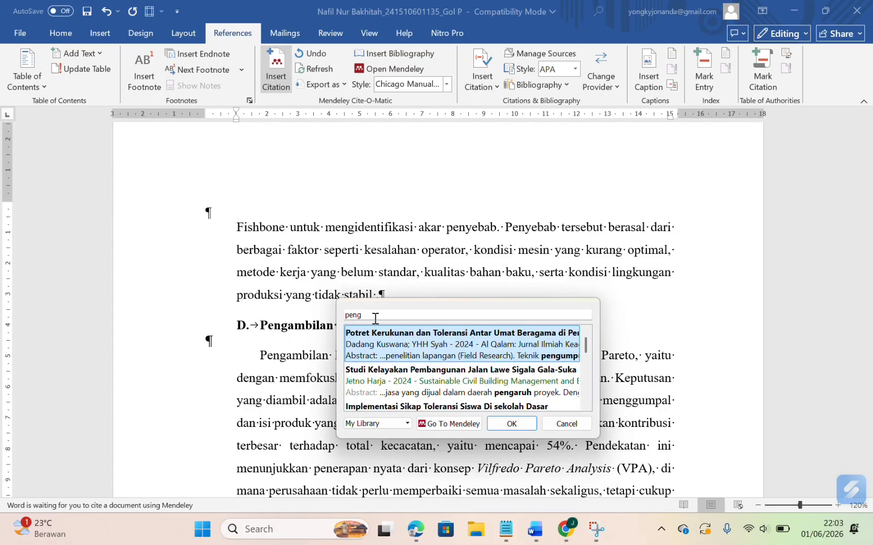
{"action": "type", "text": "ol"}
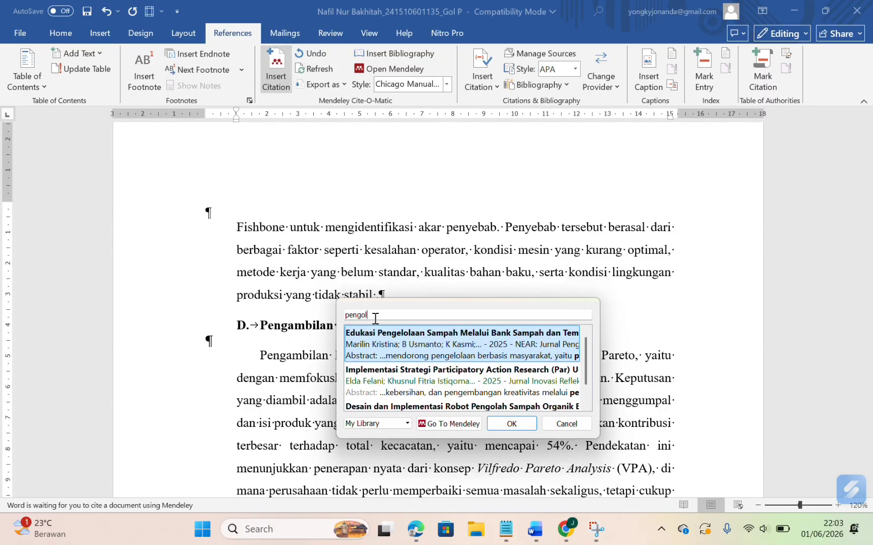
{"action": "left_click", "coordinate": [422, 383]}
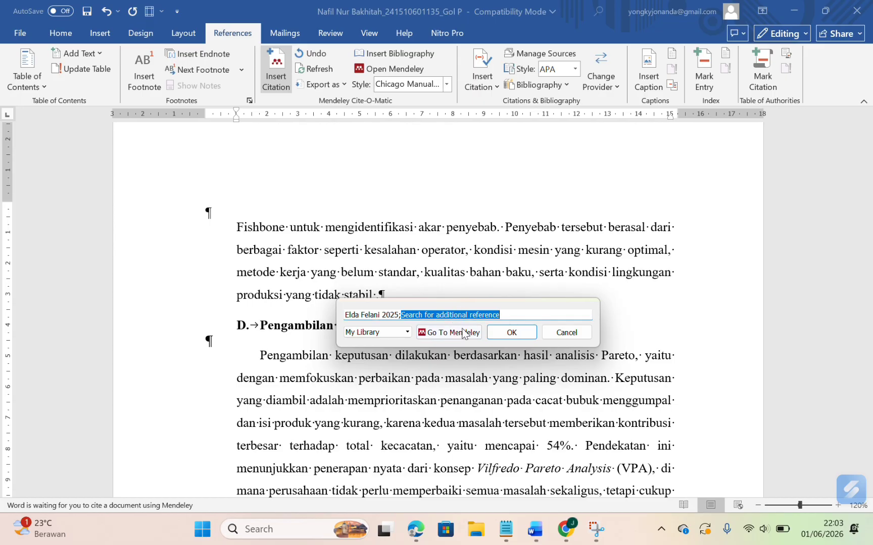
{"action": "left_click", "coordinate": [507, 336]}
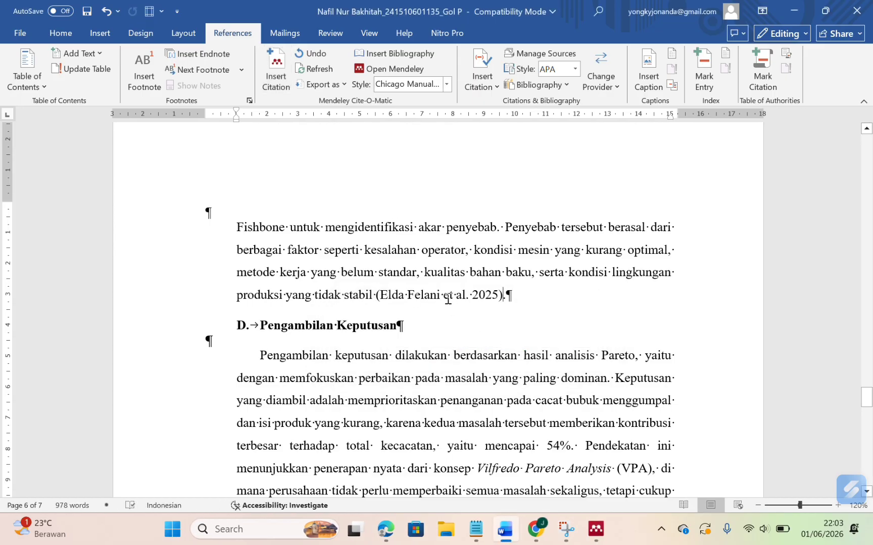
- Italicize "et al." in the citation at the end of the paragraph above Pengambilan Keputusan
{"action": "left_click_drag", "start_coordinate": [447, 299], "coordinate": [471, 298]}
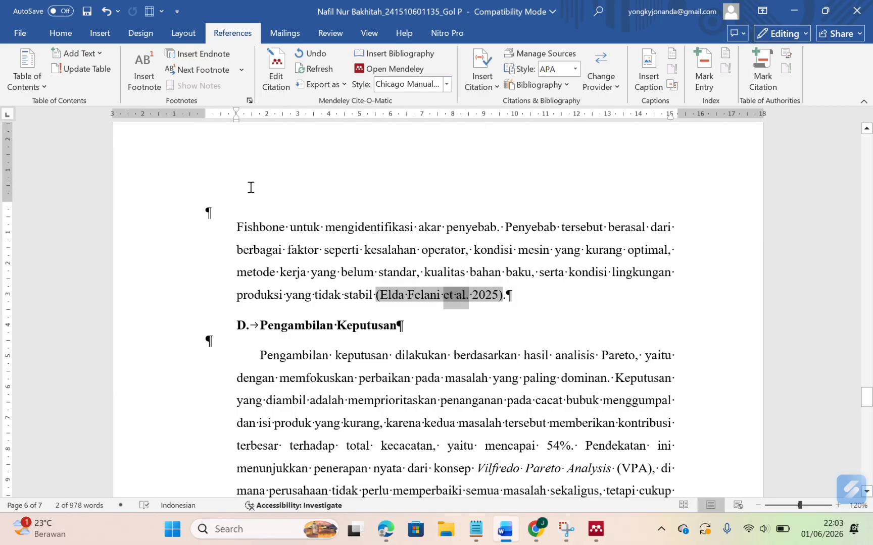
{"action": "left_click", "coordinate": [453, 300]}
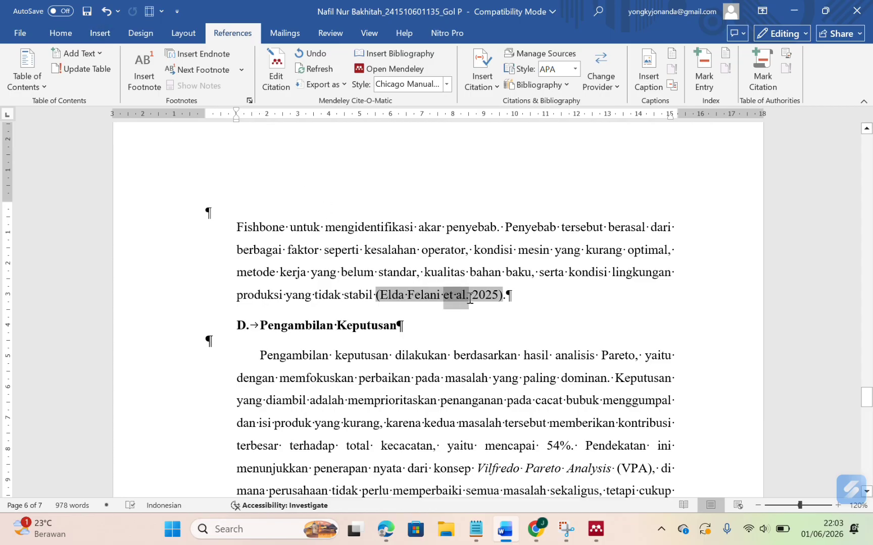
{"action": "left_click_drag", "start_coordinate": [470, 298], "coordinate": [443, 298]}
- Add a space before the Pengambilan Keputusan paragraph's final full stop and change the Mendeley citation style to IEEE
{"action": "scroll", "coordinate": [459, 304], "scroll_direction": "down", "scroll_amount": 3}
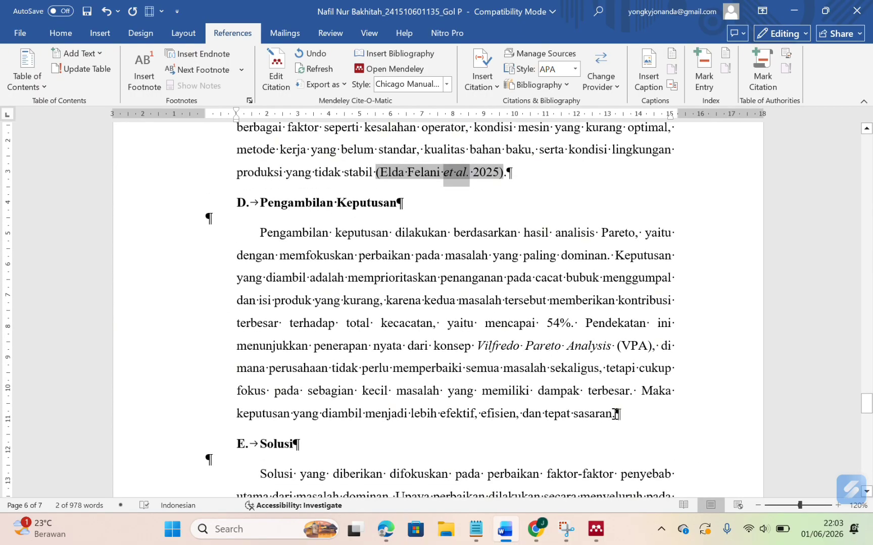
{"action": "left_click", "coordinate": [614, 415]}
{"action": "type", "text": "."}
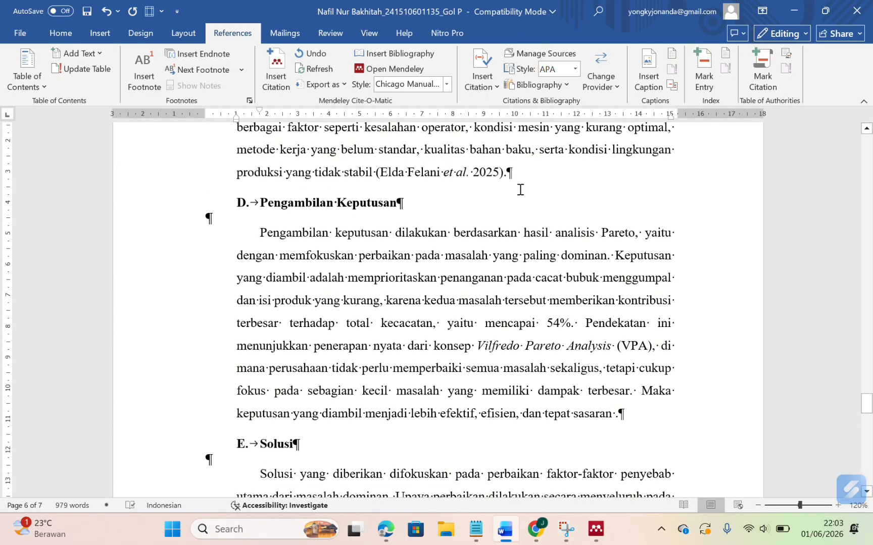
{"action": "left_click", "coordinate": [447, 84]}
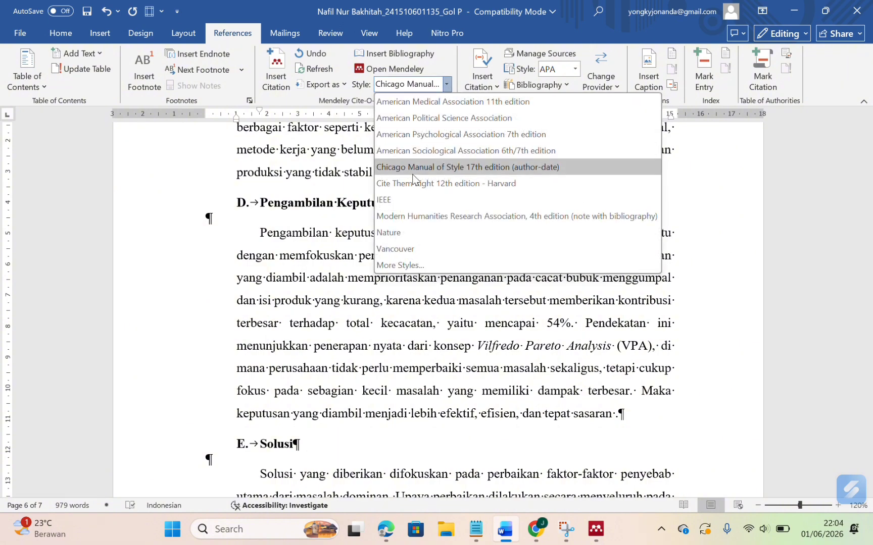
{"action": "left_click", "coordinate": [429, 207]}
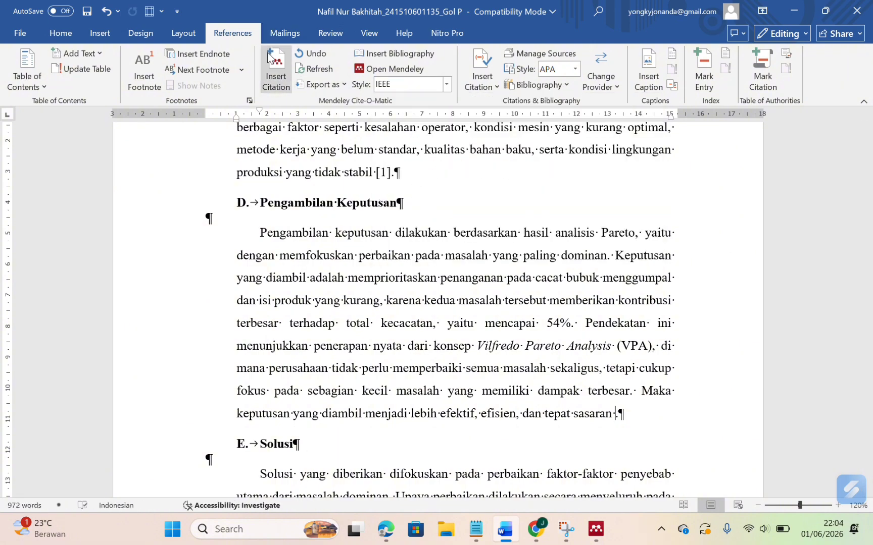
- Search the library for "pengol" and cite "Desain dan Implementasi Robot Pengolah Sampah Organik" at the end of the Pengambilan Keputusan paragraph
{"action": "left_click", "coordinate": [277, 82]}
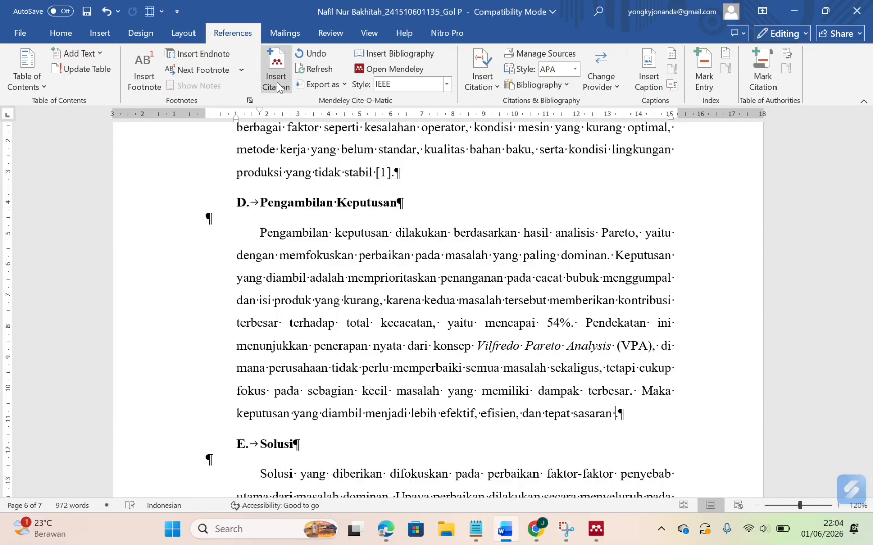
{"action": "type", "text": "per"}
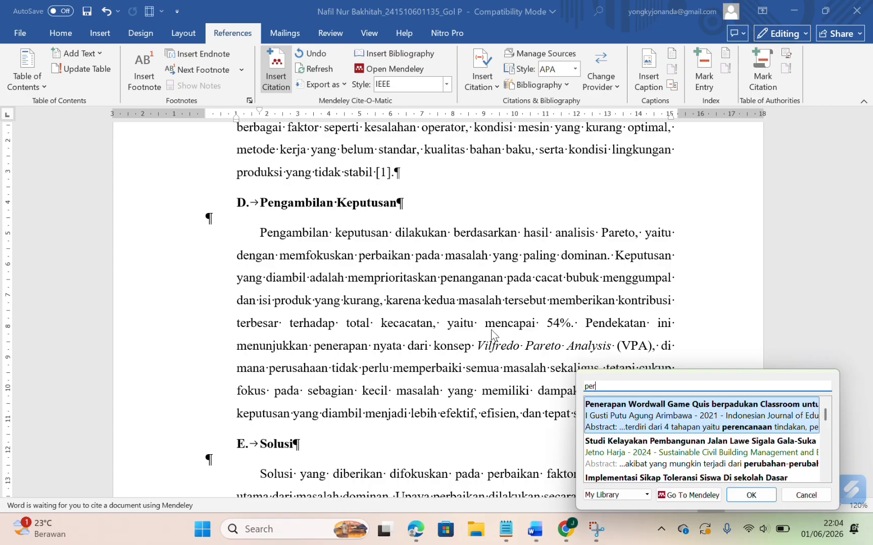
{"action": "key", "text": "BackSpace"}
{"action": "type", "text": "ng"}
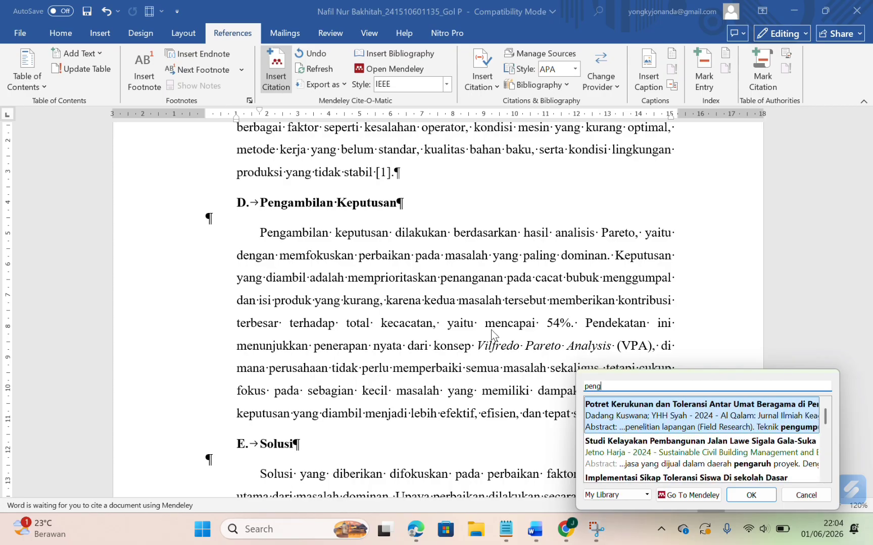
{"action": "type", "text": "ol"}
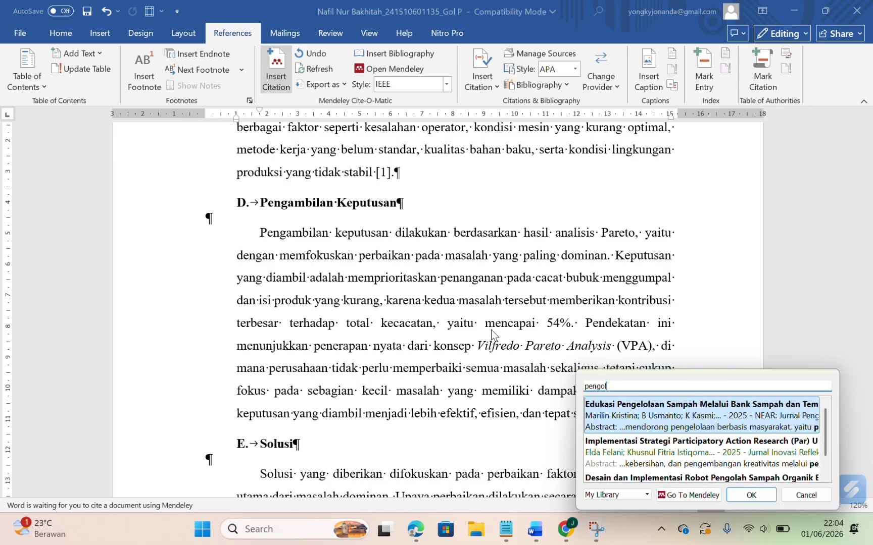
{"action": "scroll", "coordinate": [669, 462], "scroll_direction": "down", "scroll_amount": 1}
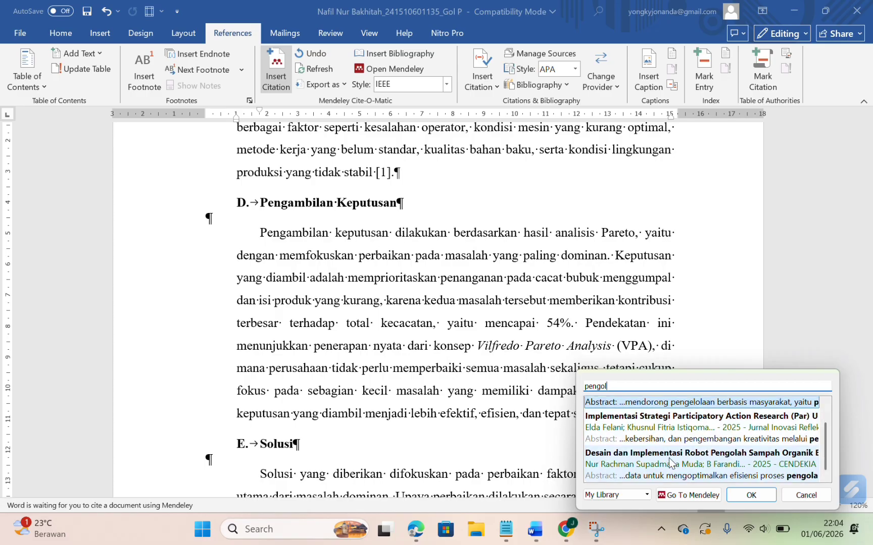
{"action": "left_click", "coordinate": [669, 460]}
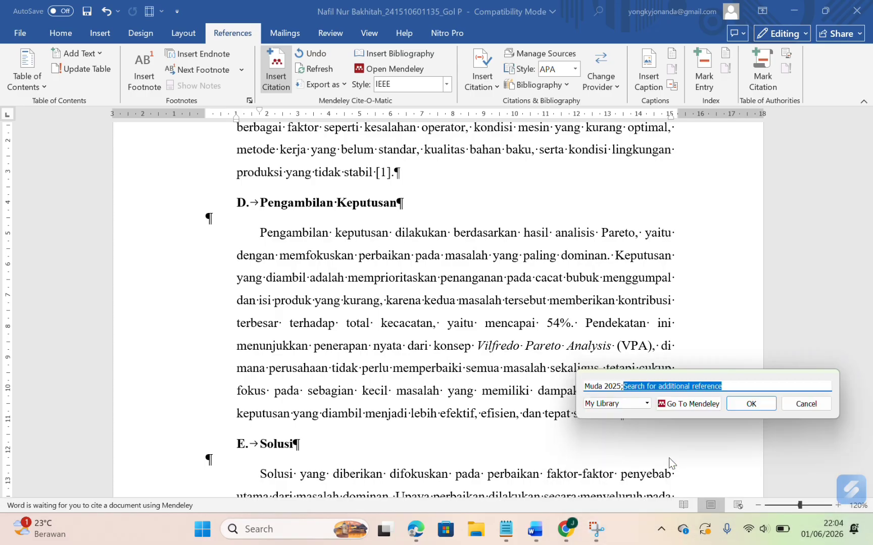
{"action": "left_click", "coordinate": [740, 402]}
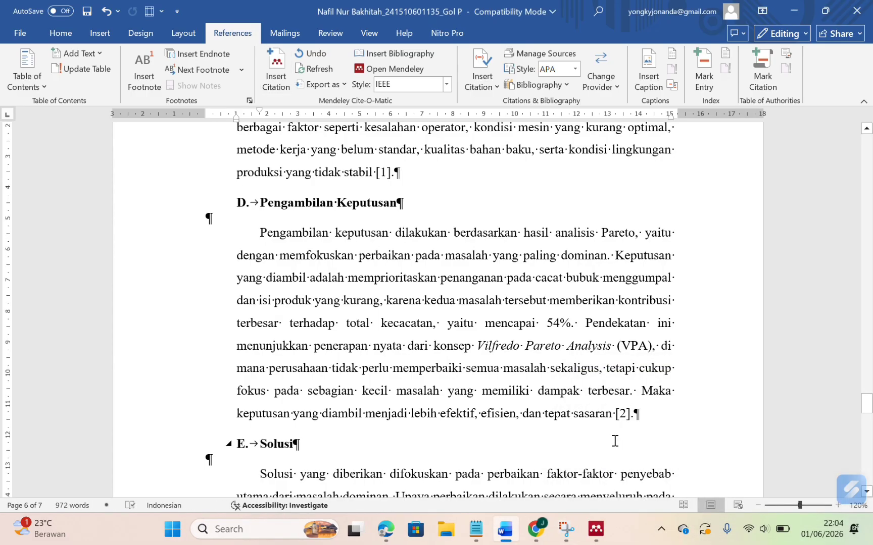
- Review the IEEE citations in the three paragraphs and switch the citation style to Chicago Manual of Style 17th edition (author-date)
{"action": "scroll", "coordinate": [615, 440], "scroll_direction": "down", "scroll_amount": 2}
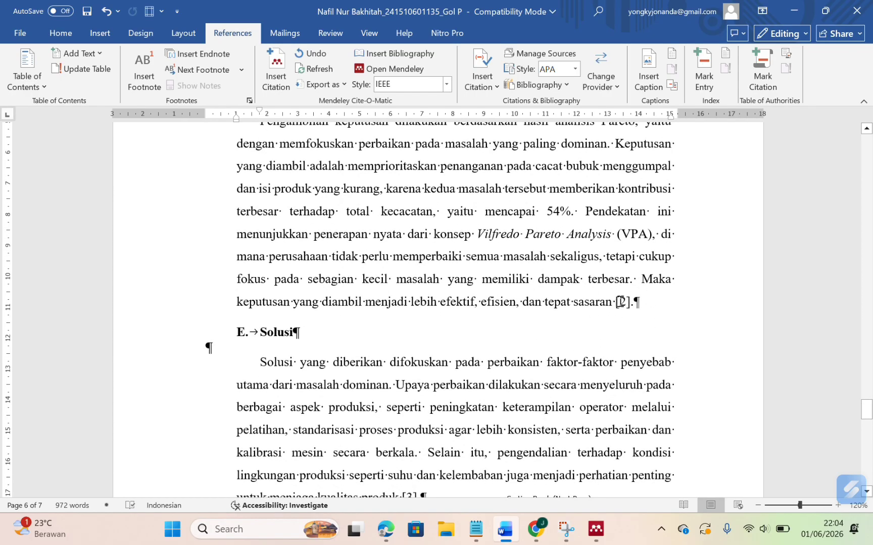
{"action": "scroll", "coordinate": [612, 305], "scroll_direction": "up", "scroll_amount": 3}
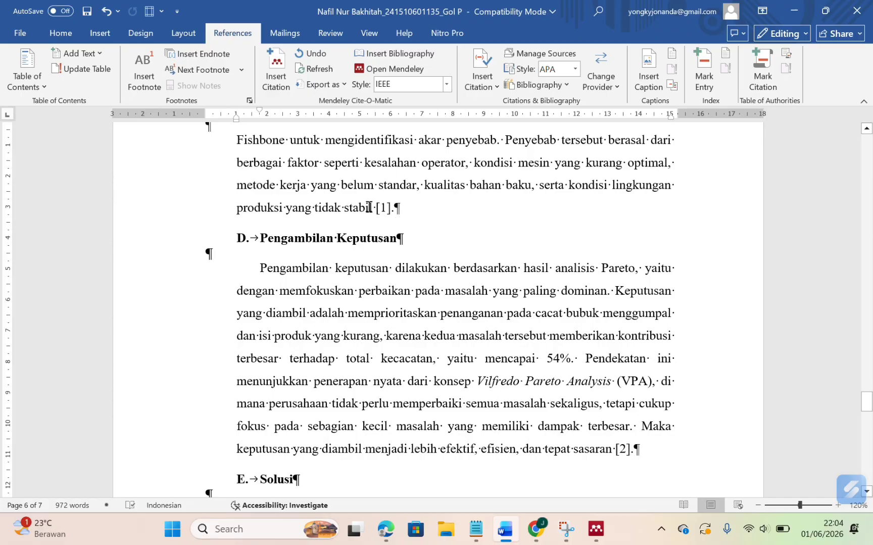
{"action": "scroll", "coordinate": [652, 354], "scroll_direction": "down", "scroll_amount": 3}
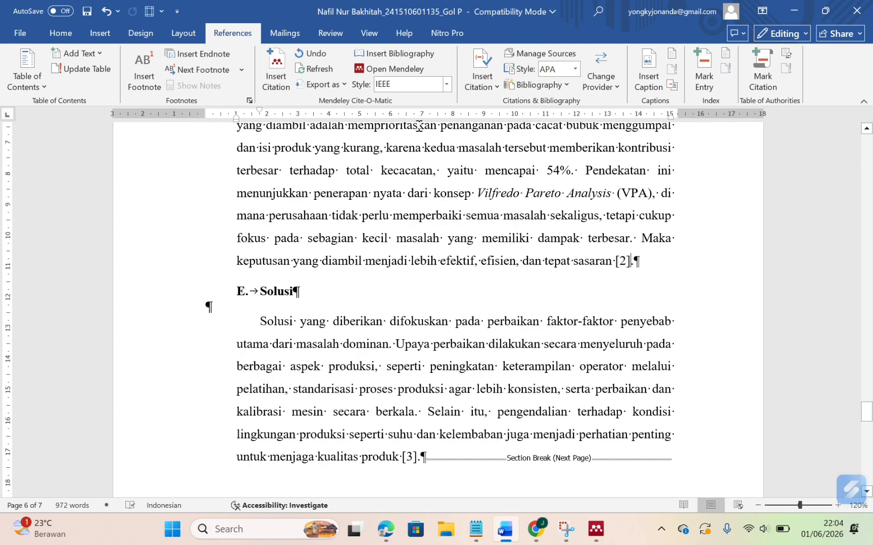
{"action": "left_click", "coordinate": [446, 85]}
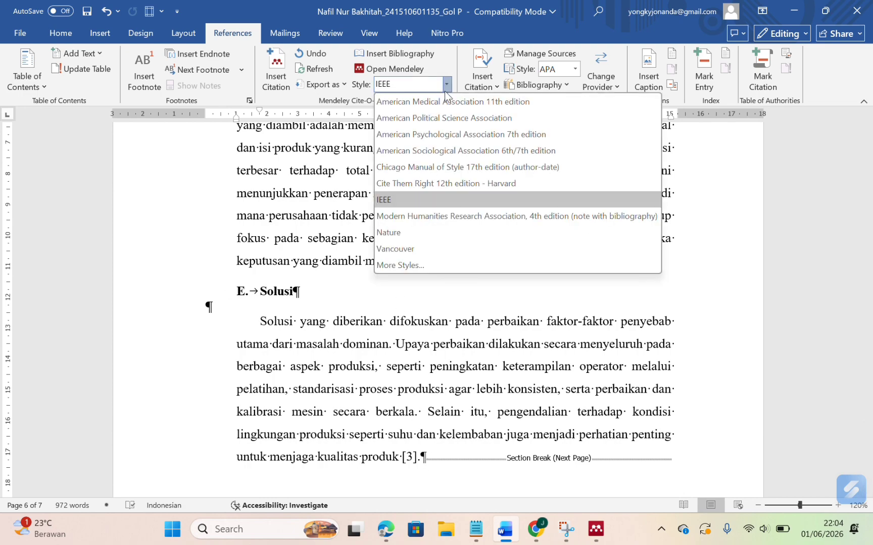
{"action": "left_click", "coordinate": [433, 166]}
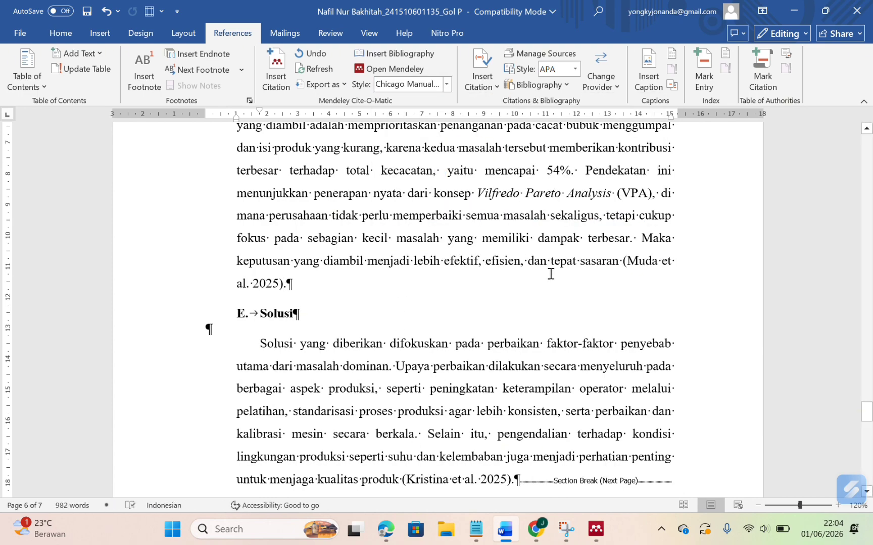
- Change the Mendeley citation style of the paper to Nature
{"action": "left_click", "coordinate": [445, 86]}
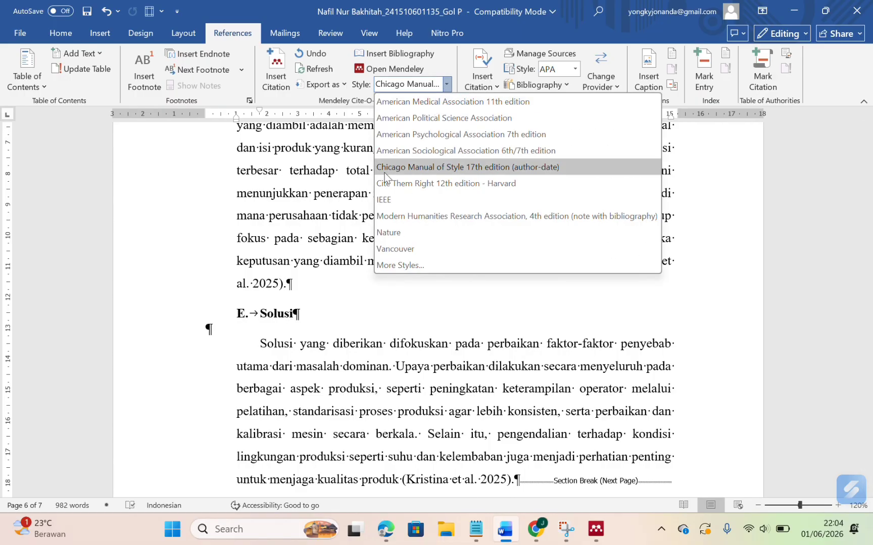
{"action": "left_click", "coordinate": [394, 232]}
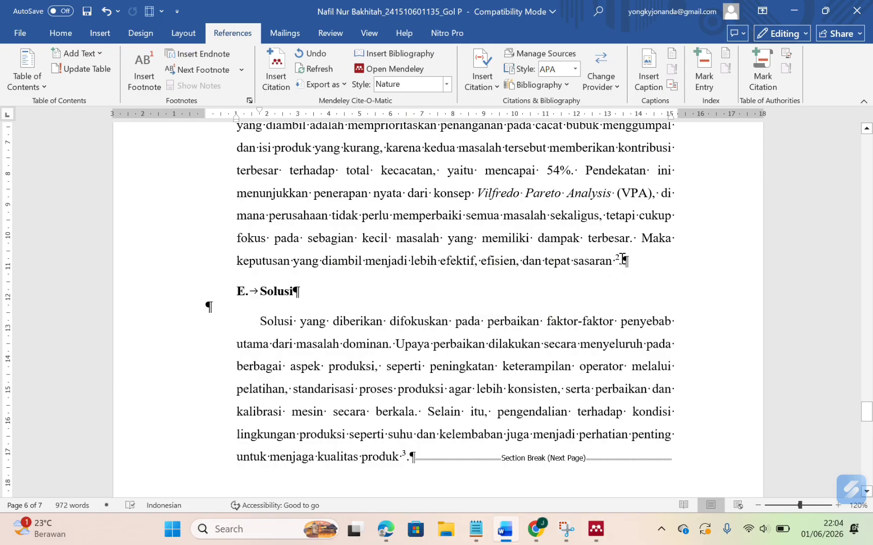
- Change the Mendeley citation style to American Medical Association 11th edition and look over the citations in the last two paragraphs
{"action": "left_click", "coordinate": [446, 86]}
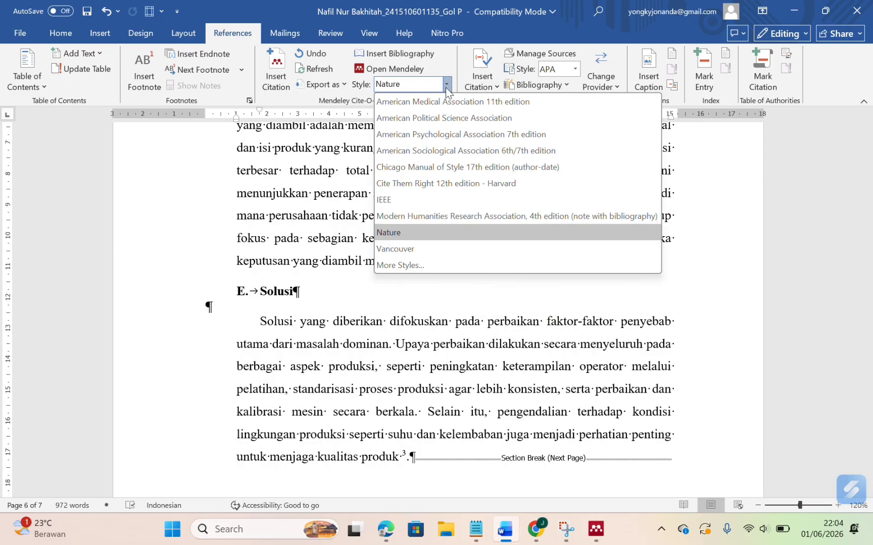
{"action": "left_click", "coordinate": [442, 100]}
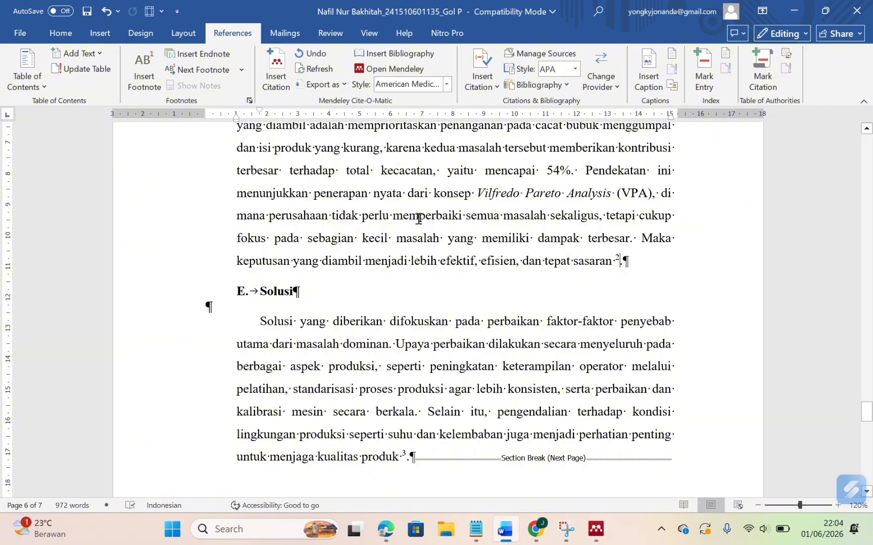
{"action": "scroll", "coordinate": [423, 221], "scroll_direction": "down", "scroll_amount": 5}
{"action": "scroll", "coordinate": [419, 218], "scroll_direction": "up", "scroll_amount": 3}
{"action": "scroll", "coordinate": [419, 219], "scroll_direction": "up", "scroll_amount": 1}
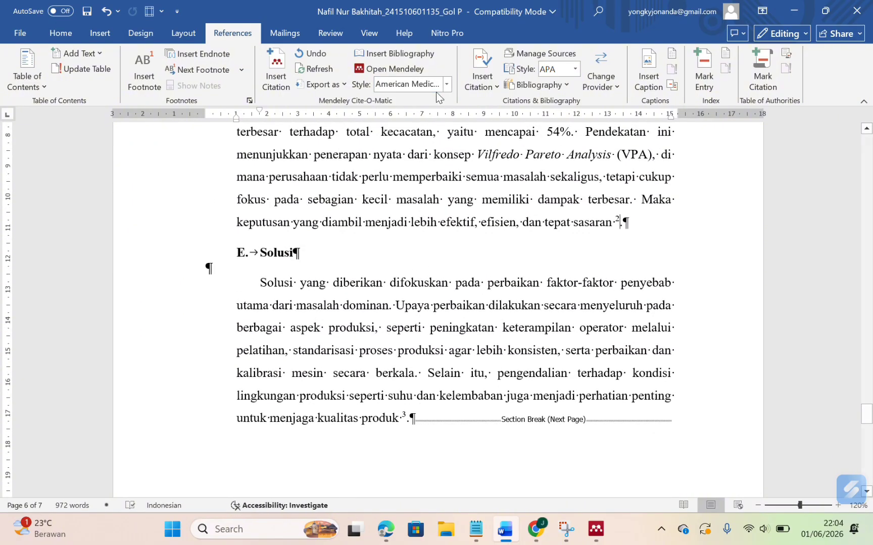
- Try the American Political Science Association citation style, followed by Cite Them Right 12th edition - Harvard
{"action": "left_click", "coordinate": [447, 84]}
{"action": "left_click", "coordinate": [425, 120]}
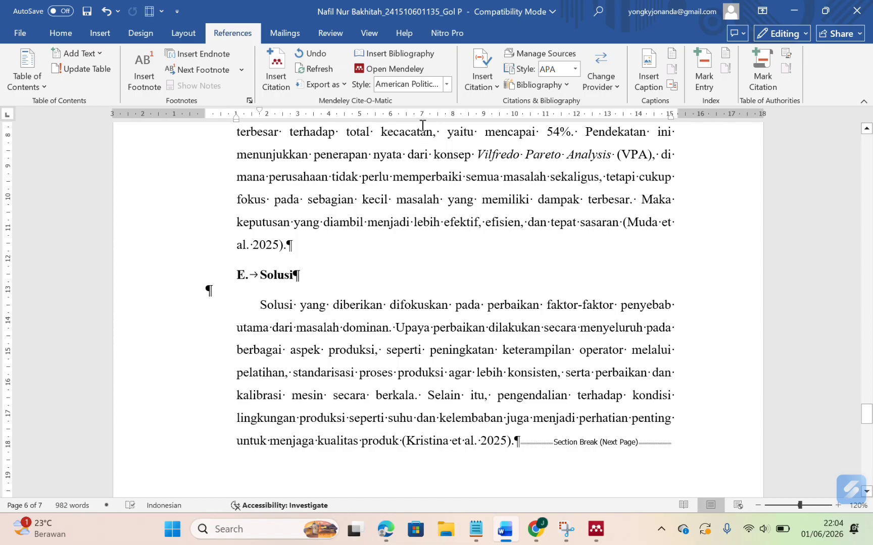
{"action": "left_click", "coordinate": [445, 85]}
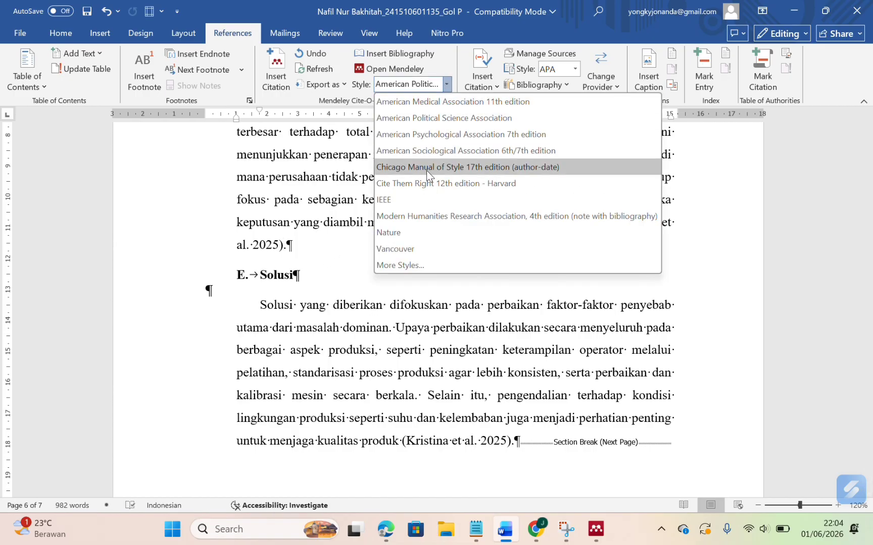
{"action": "left_click", "coordinate": [427, 183]}
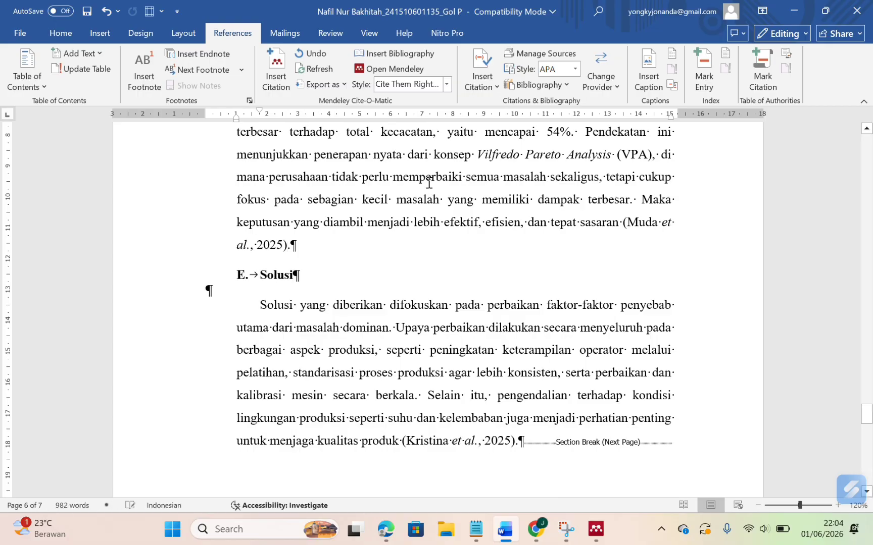
- Try the Vancouver citation style on the paper and switch the Mendeley style back to Nature
{"action": "left_click", "coordinate": [446, 86]}
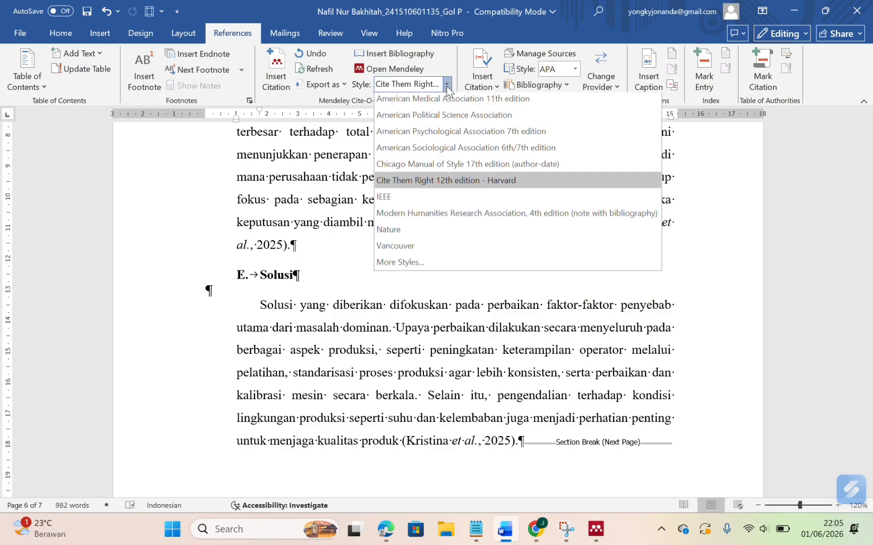
{"action": "left_click", "coordinate": [388, 248]}
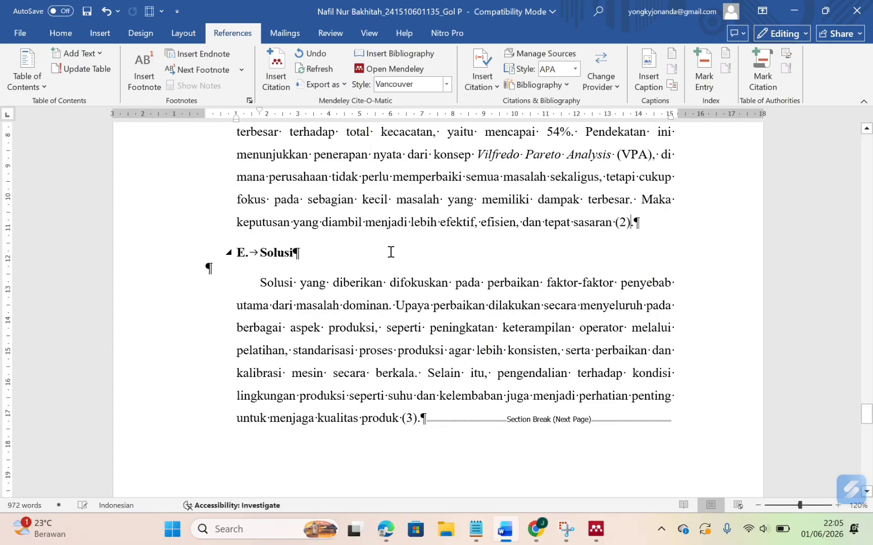
{"action": "scroll", "coordinate": [376, 278], "scroll_direction": "down", "scroll_amount": 3}
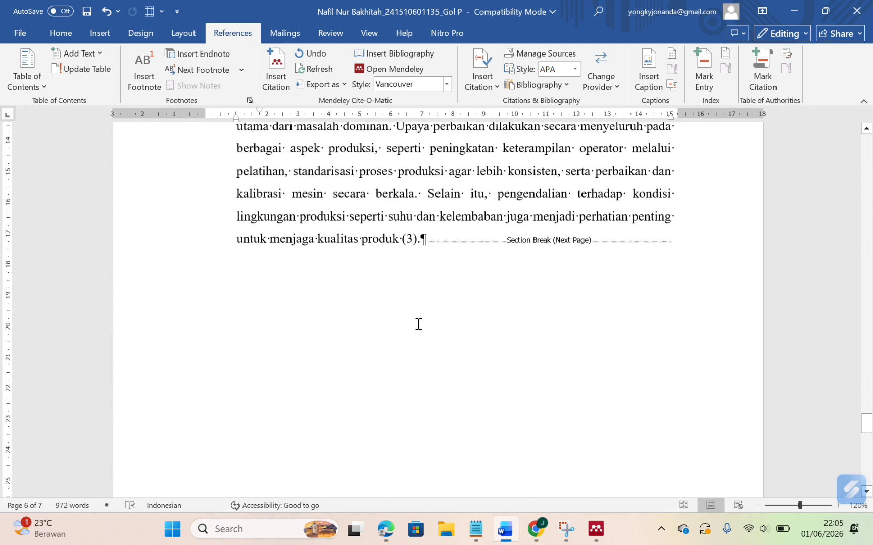
{"action": "left_click", "coordinate": [446, 84]}
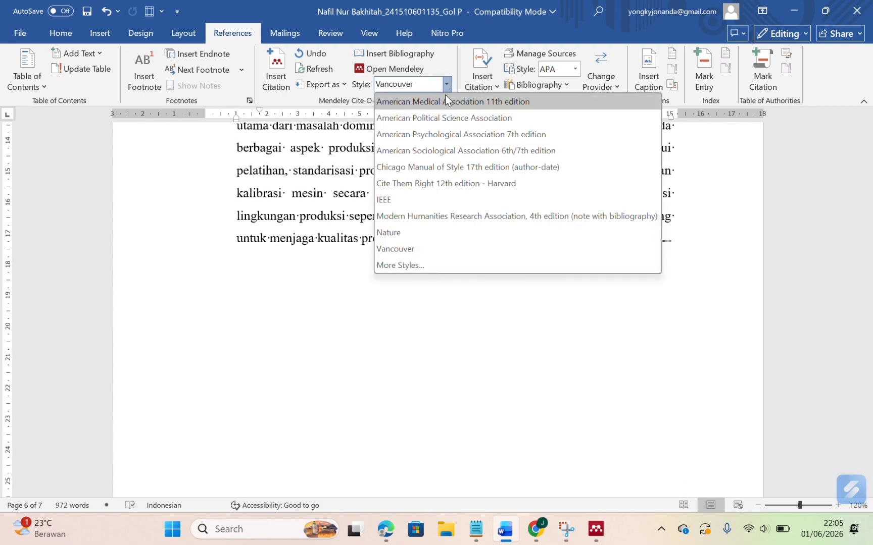
{"action": "left_click", "coordinate": [402, 226]}
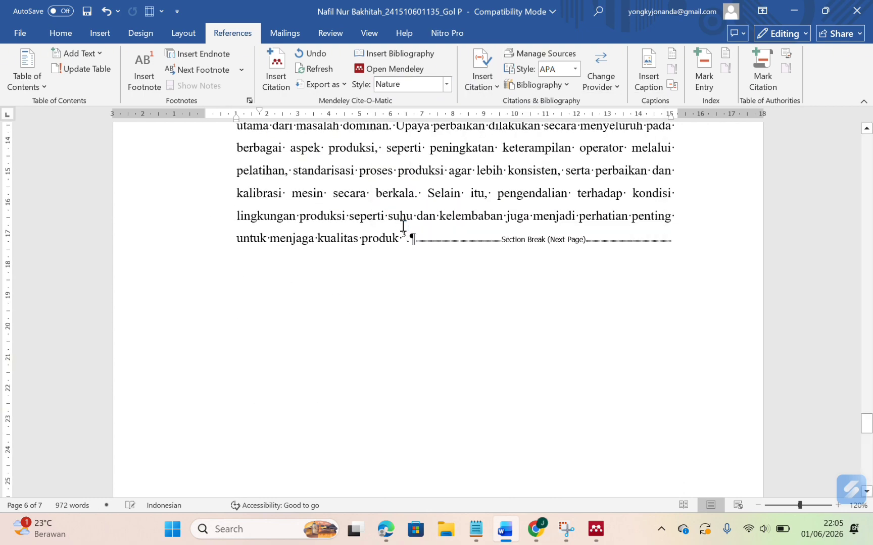
- Change the citation style to Modern Humanities Research Association, 4th edition (note with bibliography) and check the footnote citations
{"action": "left_click", "coordinate": [447, 85]}
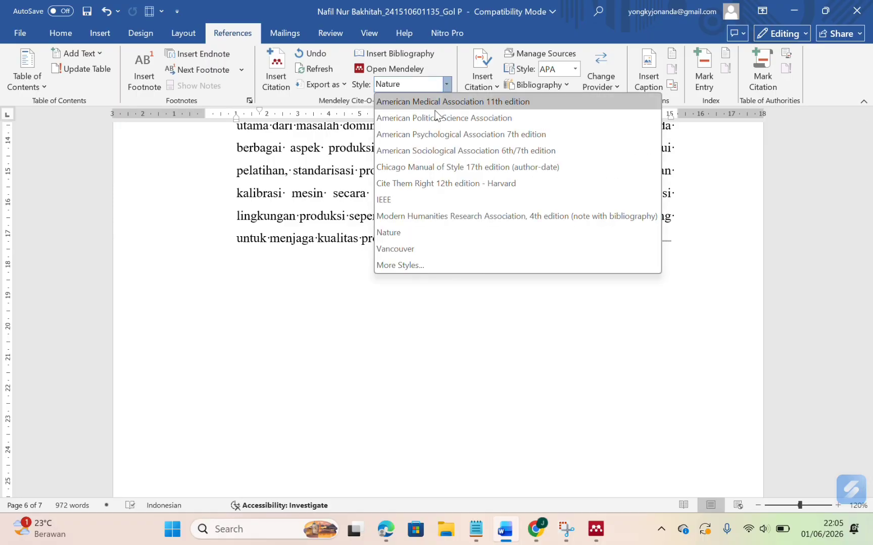
{"action": "left_click", "coordinate": [406, 220]}
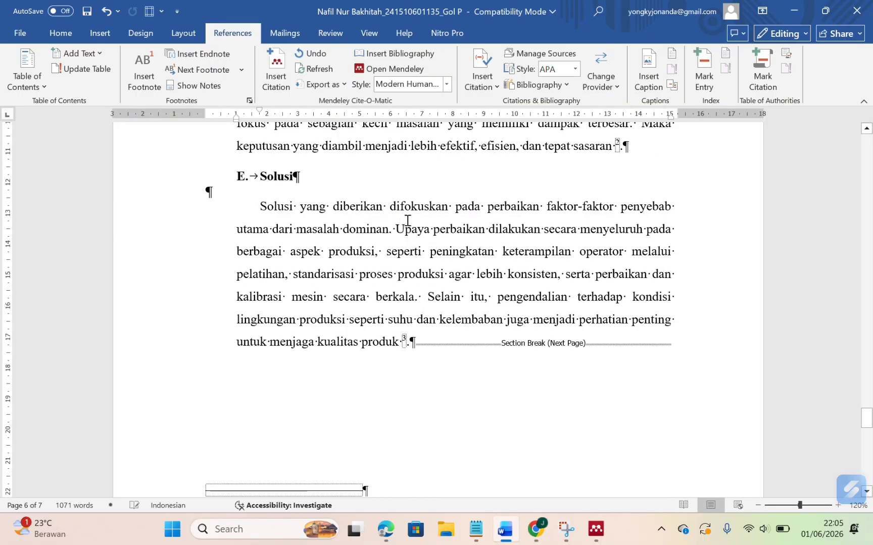
{"action": "scroll", "coordinate": [400, 237], "scroll_direction": "up", "scroll_amount": 3}
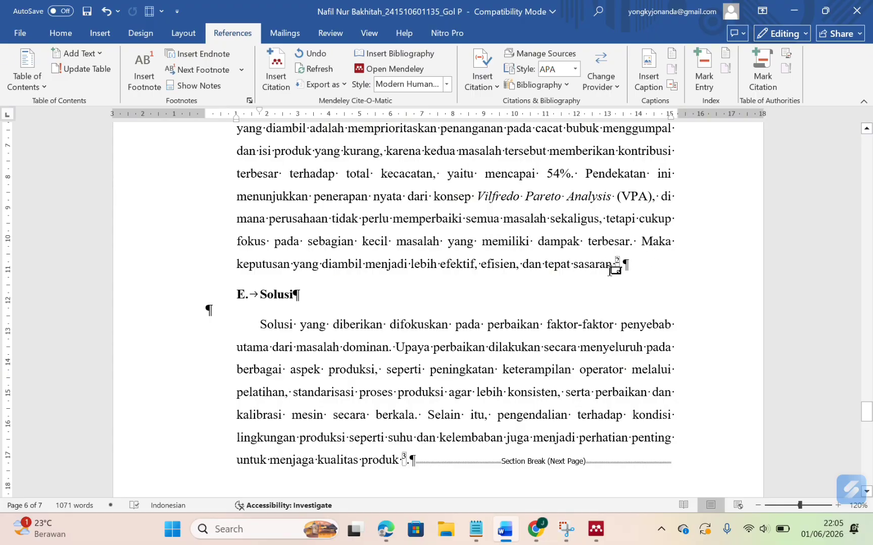
- Set the Mendeley citation style to Chicago Manual of Style 17th edition (author-date), dismissing the question about keeping the manual citation edit
{"action": "left_click", "coordinate": [446, 83]}
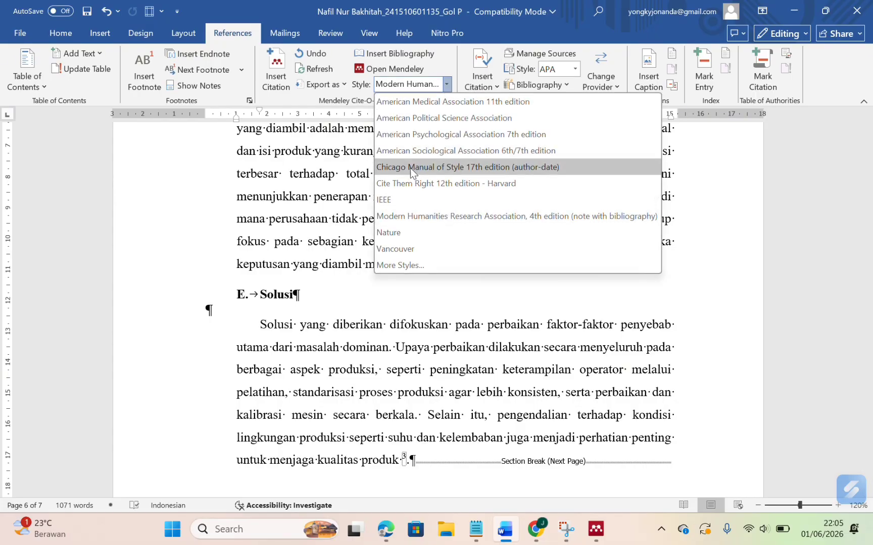
{"action": "left_click", "coordinate": [440, 167]}
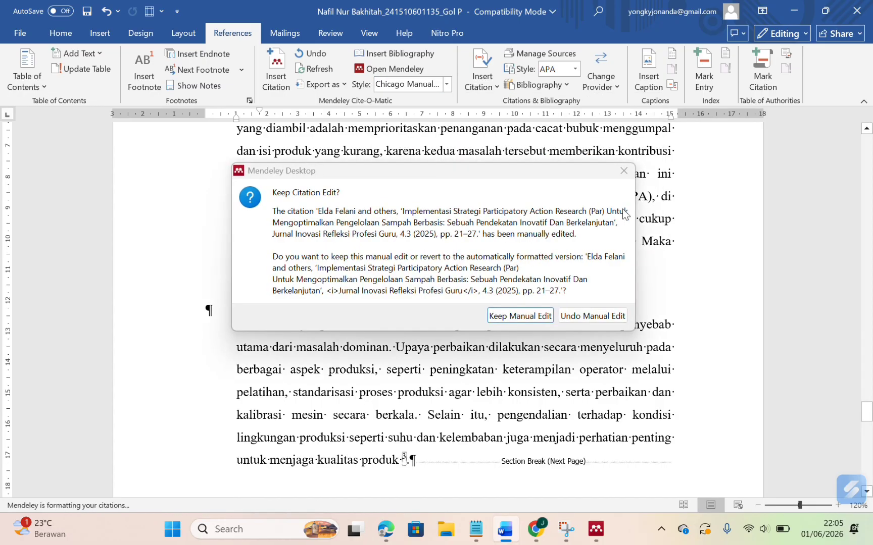
{"action": "left_click", "coordinate": [623, 171]}
{"action": "left_click", "coordinate": [399, 273]}
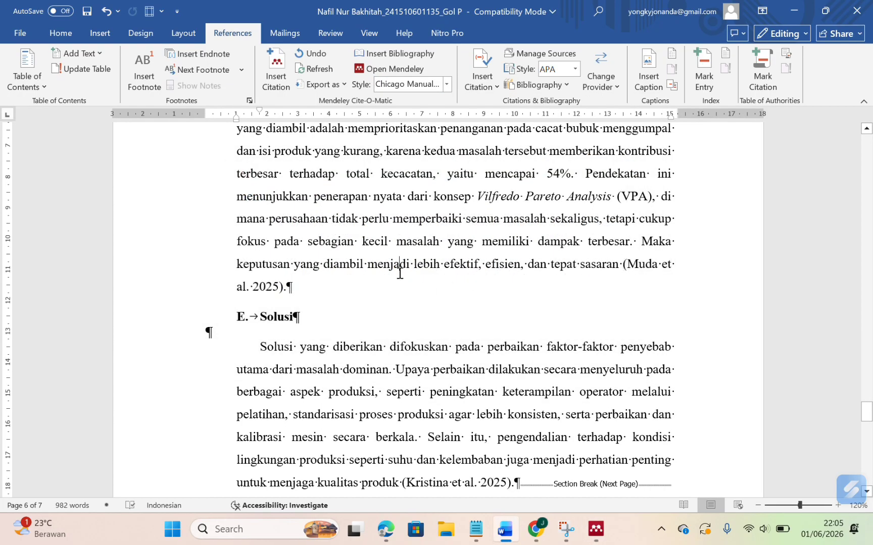
- Insert the Mendeley bibliography in the empty paragraph below the DAFTAR PUSTAKA heading on the last page
{"action": "scroll", "coordinate": [426, 315], "scroll_direction": "down", "scroll_amount": 9}
{"action": "scroll", "coordinate": [428, 317], "scroll_direction": "down", "scroll_amount": 5}
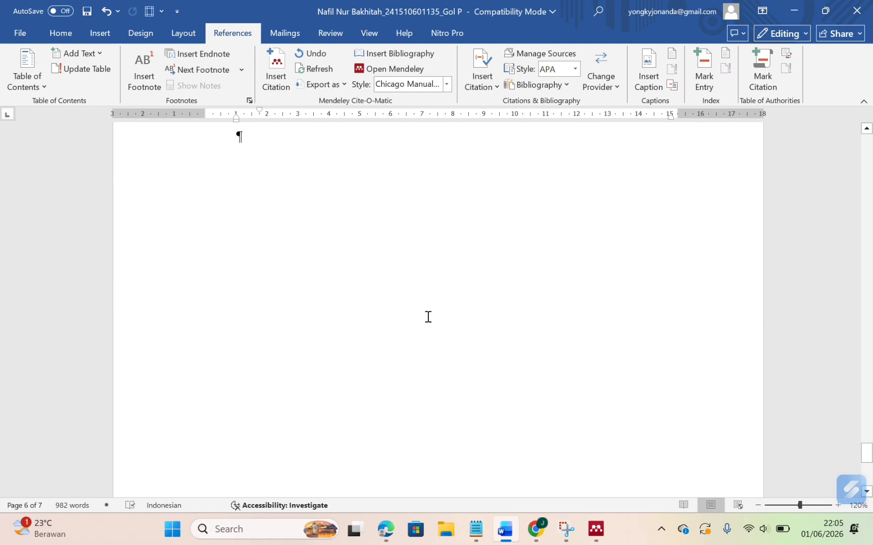
{"action": "left_click", "coordinate": [247, 231]}
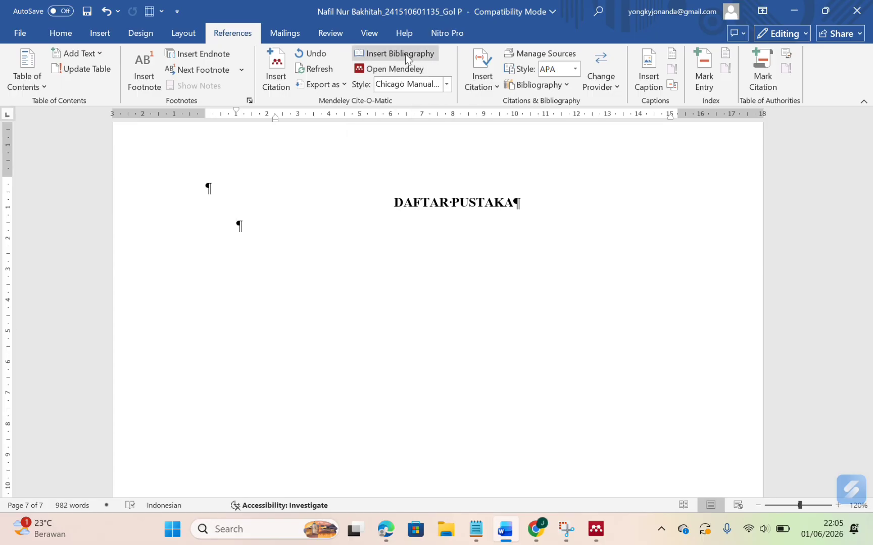
{"action": "left_click", "coordinate": [386, 57]}
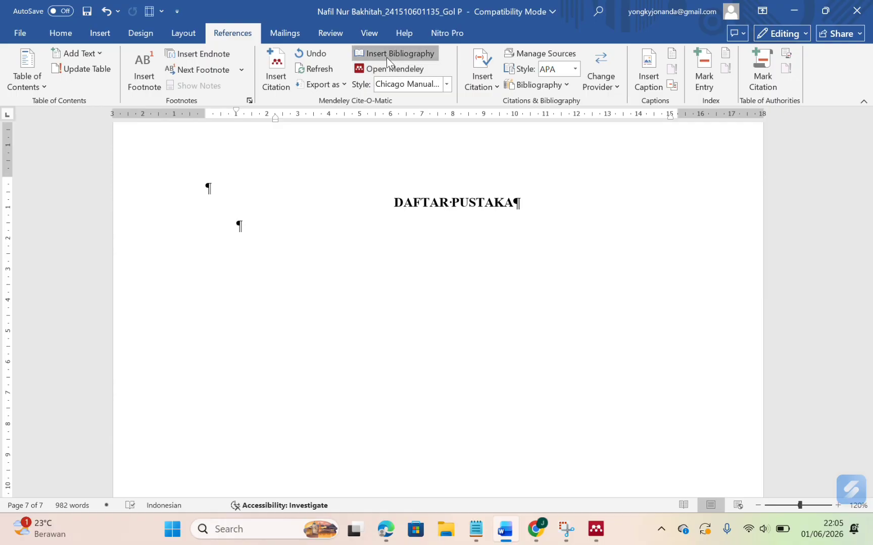
{"action": "scroll", "coordinate": [289, 315], "scroll_direction": "down", "scroll_amount": 5}
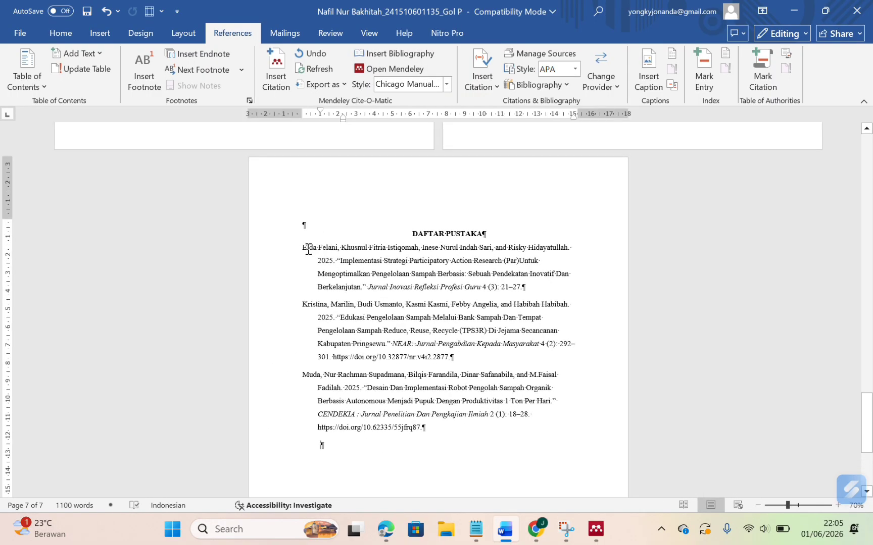
- Try to sort the bibliography entries under DAFTAR PUSTAKA by paragraph text in ascending order
{"action": "left_click_drag", "start_coordinate": [305, 249], "coordinate": [429, 433]}
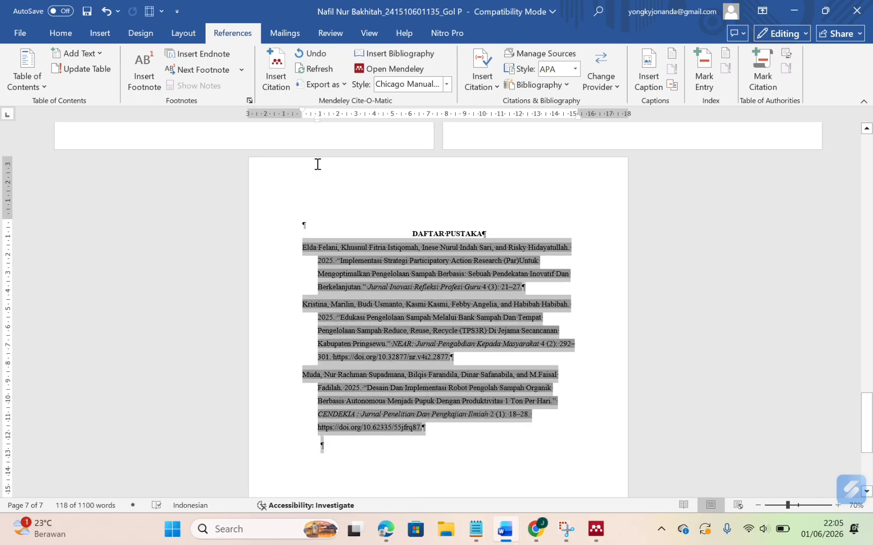
{"action": "left_click", "coordinate": [67, 34]}
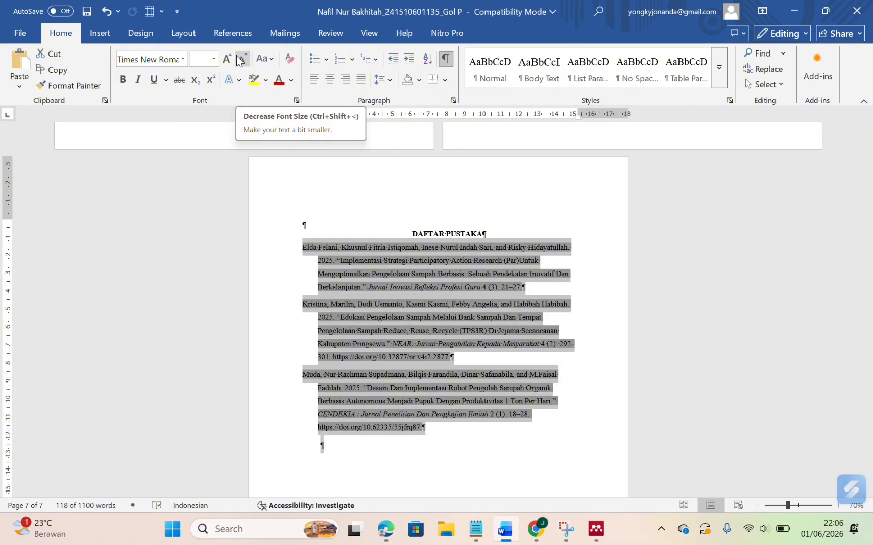
{"action": "left_click", "coordinate": [364, 18]}
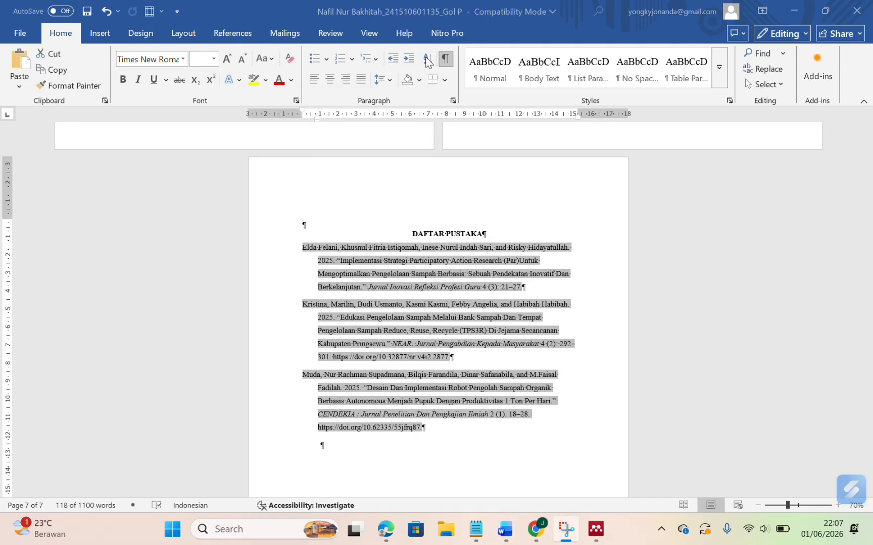
{"action": "left_click", "coordinate": [302, 246]}
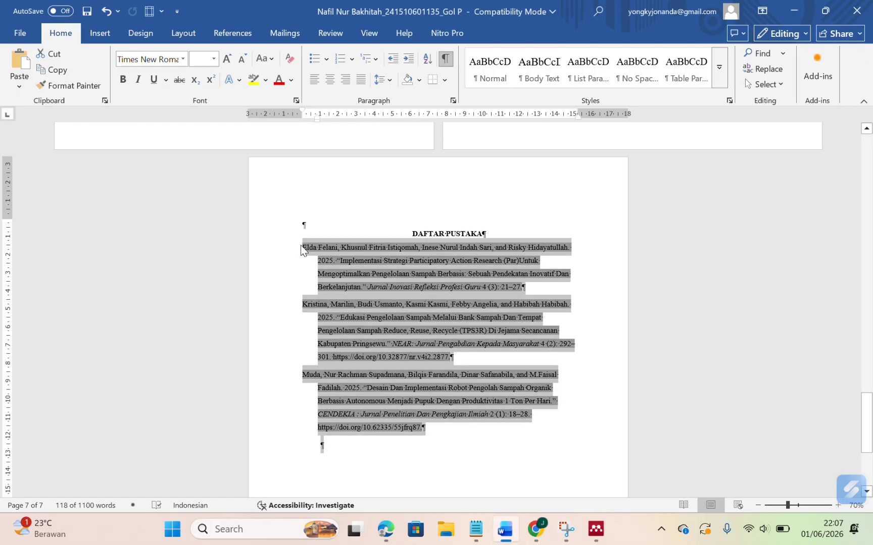
{"action": "left_click_drag", "start_coordinate": [337, 279], "coordinate": [418, 423]}
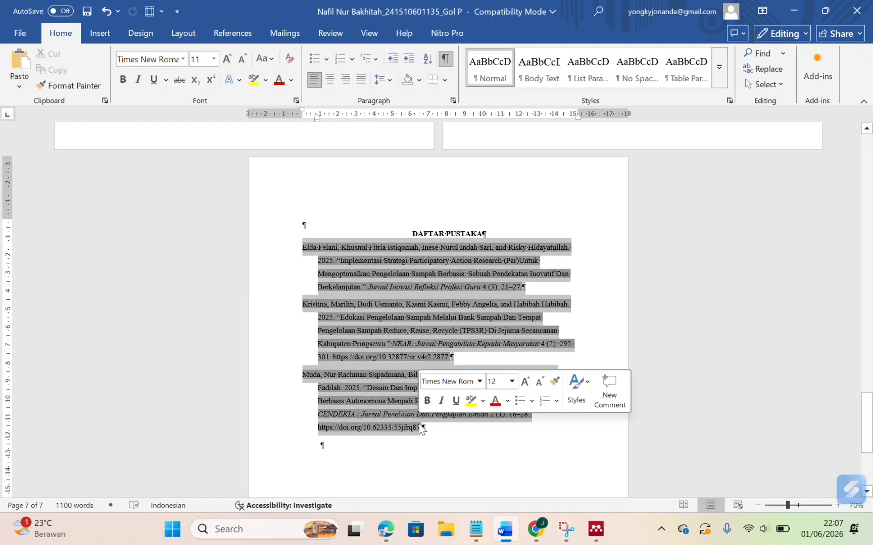
{"action": "left_click", "coordinate": [427, 58]}
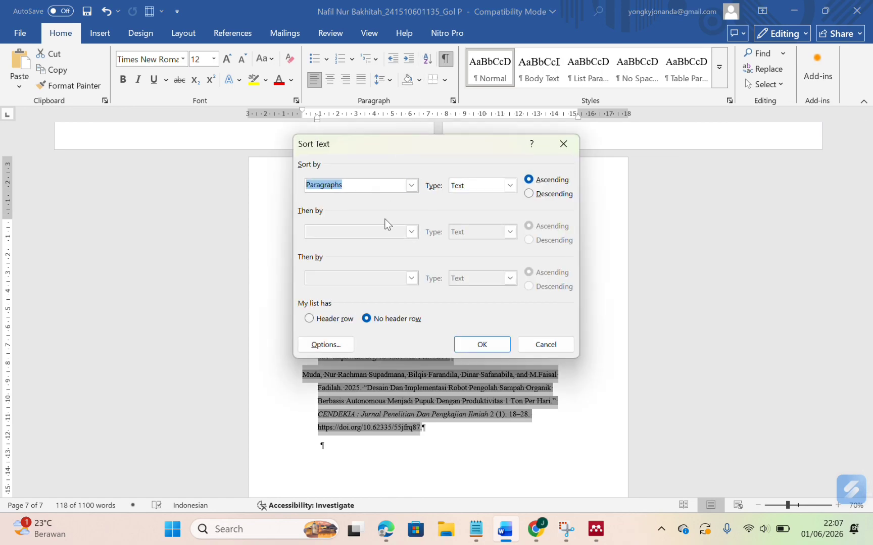
{"action": "left_click", "coordinate": [467, 343]}
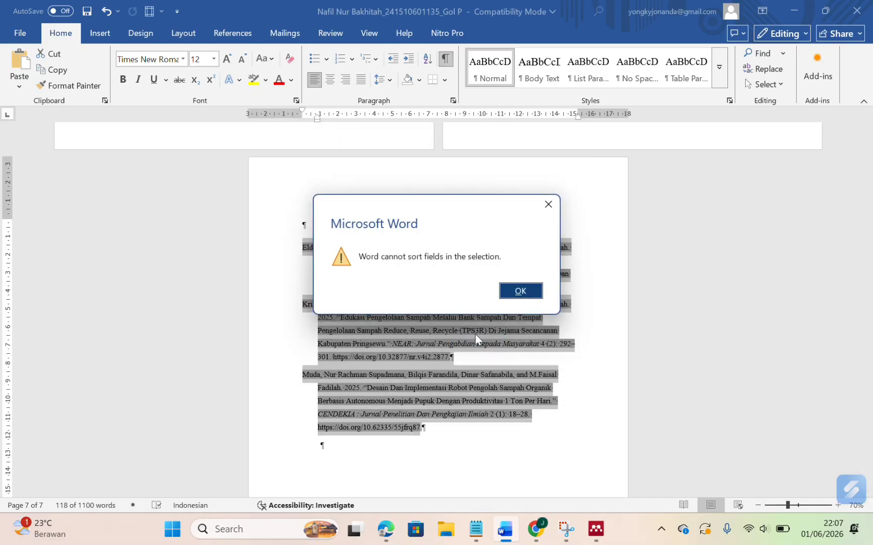
{"action": "left_click", "coordinate": [521, 291]}
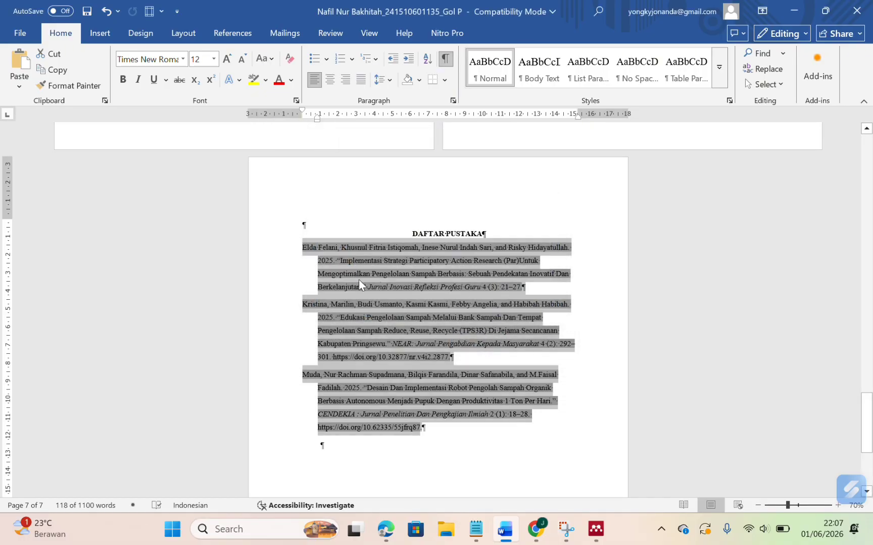
{"action": "left_click", "coordinate": [343, 371]}
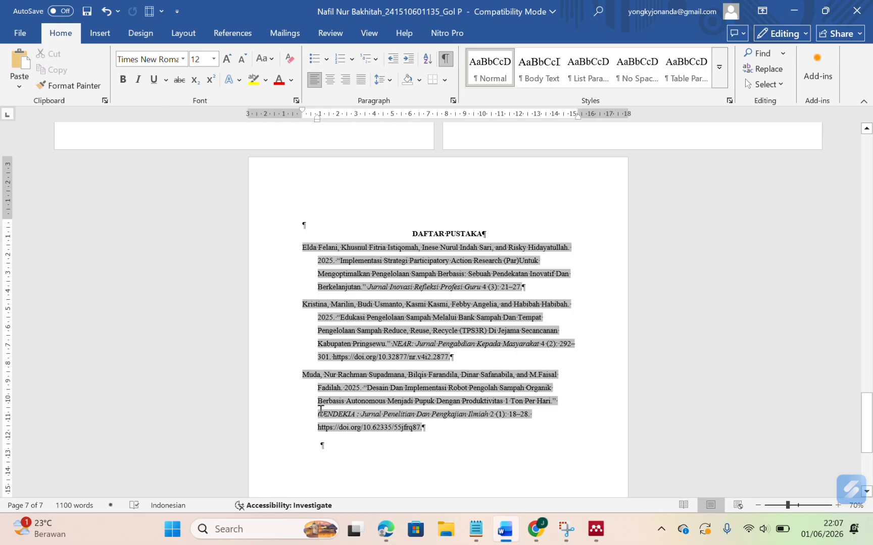
{"action": "scroll", "coordinate": [429, 309], "scroll_direction": "up", "scroll_amount": 5}
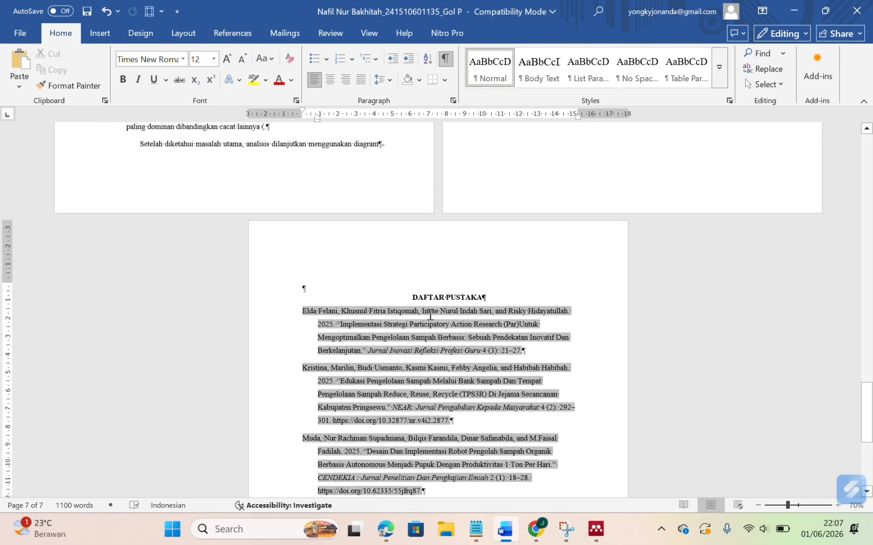
{"action": "scroll", "coordinate": [430, 314], "scroll_direction": "up", "scroll_amount": 7}
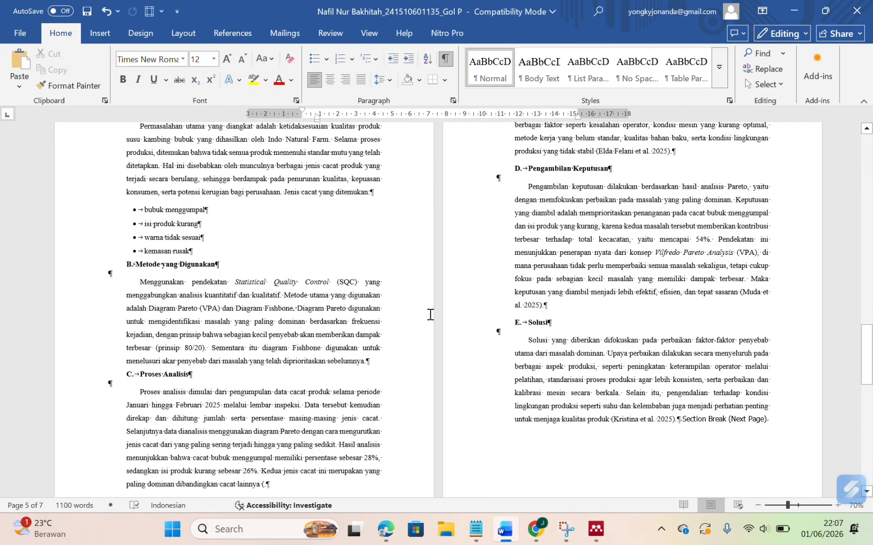
{"action": "scroll", "coordinate": [430, 314], "scroll_direction": "up", "scroll_amount": 15}
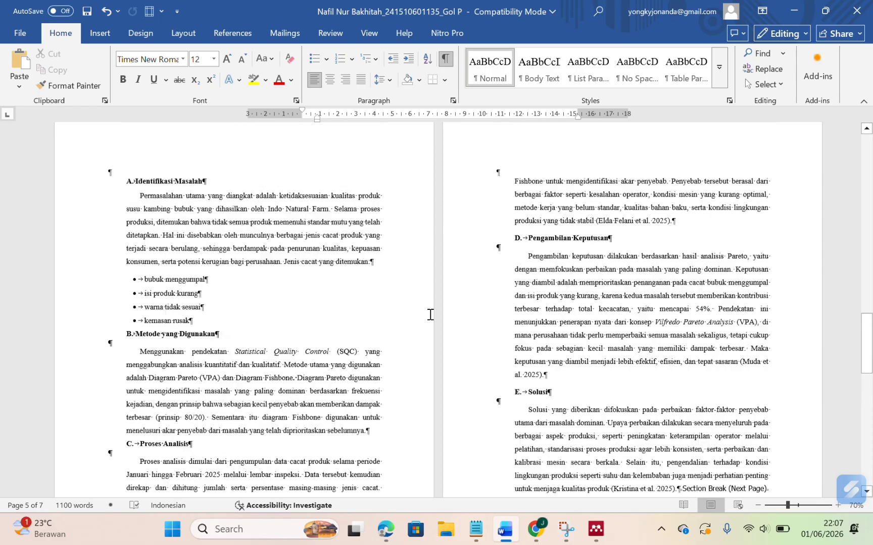
{"action": "scroll", "coordinate": [431, 314], "scroll_direction": "up", "scroll_amount": 7}
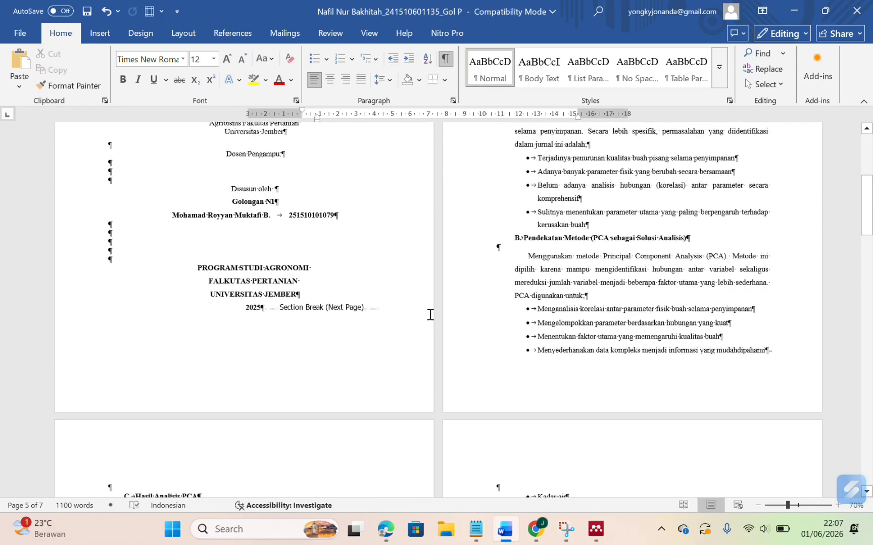
{"action": "scroll", "coordinate": [430, 315], "scroll_direction": "down", "scroll_amount": 3}
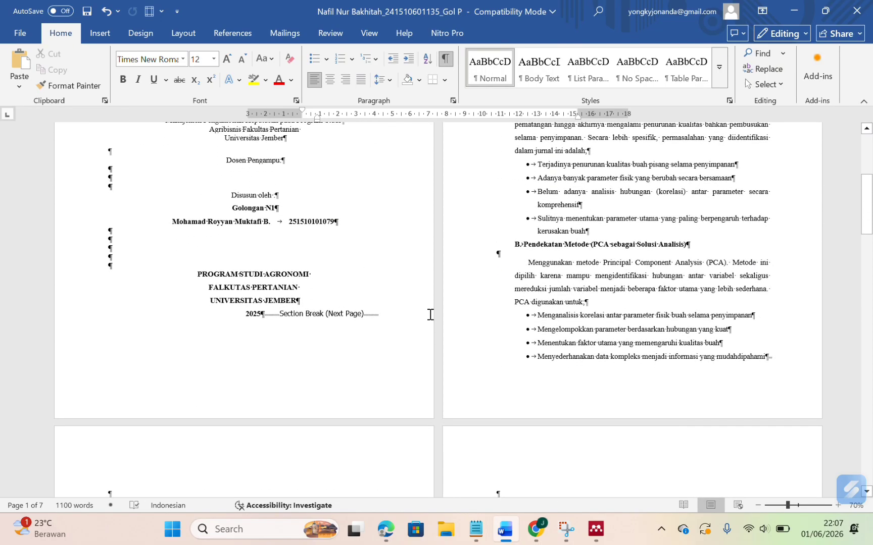
- Review the paper from the cover page through the in-text citations to the DAFTAR PUSTAKA bibliography on the last page
{"action": "scroll", "coordinate": [430, 314], "scroll_direction": "down", "scroll_amount": 3}
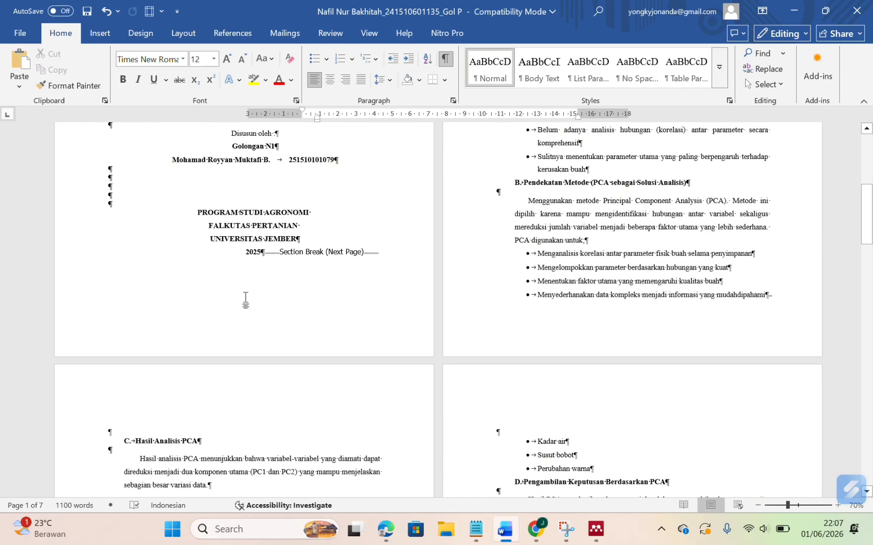
{"action": "scroll", "coordinate": [245, 298], "scroll_direction": "down", "scroll_amount": 9}
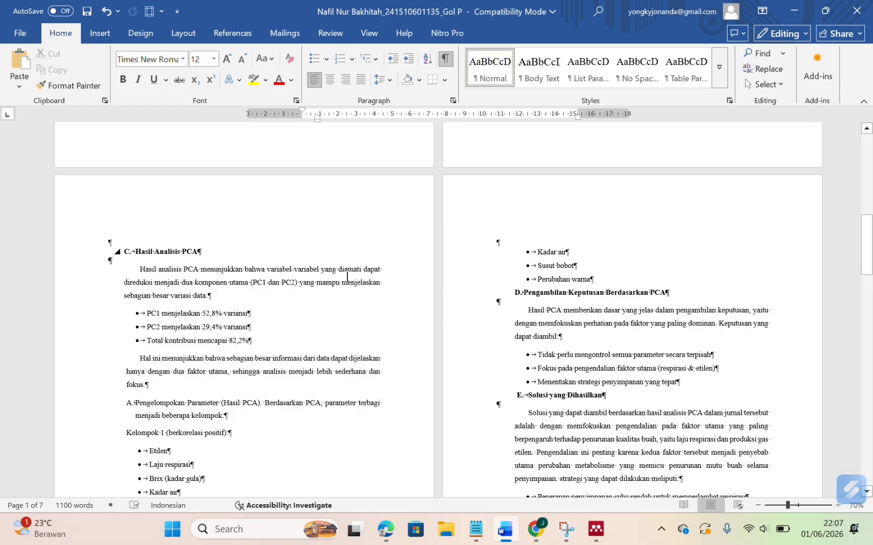
{"action": "scroll", "coordinate": [323, 316], "scroll_direction": "down", "scroll_amount": 15}
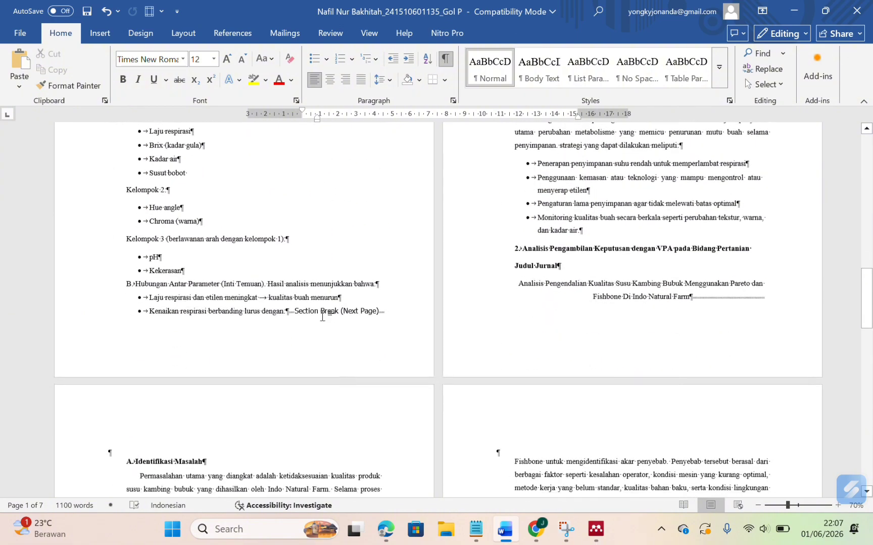
{"action": "scroll", "coordinate": [322, 317], "scroll_direction": "down", "scroll_amount": 17}
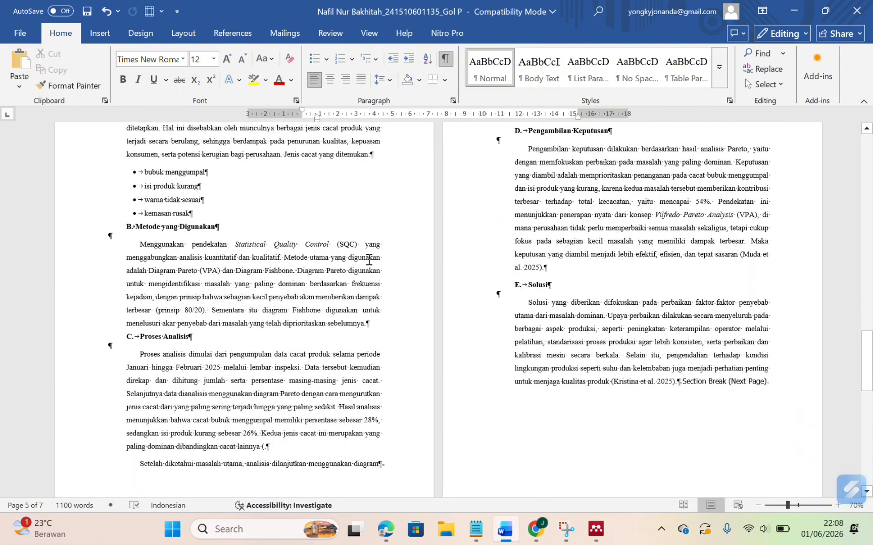
{"action": "scroll", "coordinate": [369, 259], "scroll_direction": "down", "scroll_amount": 7}
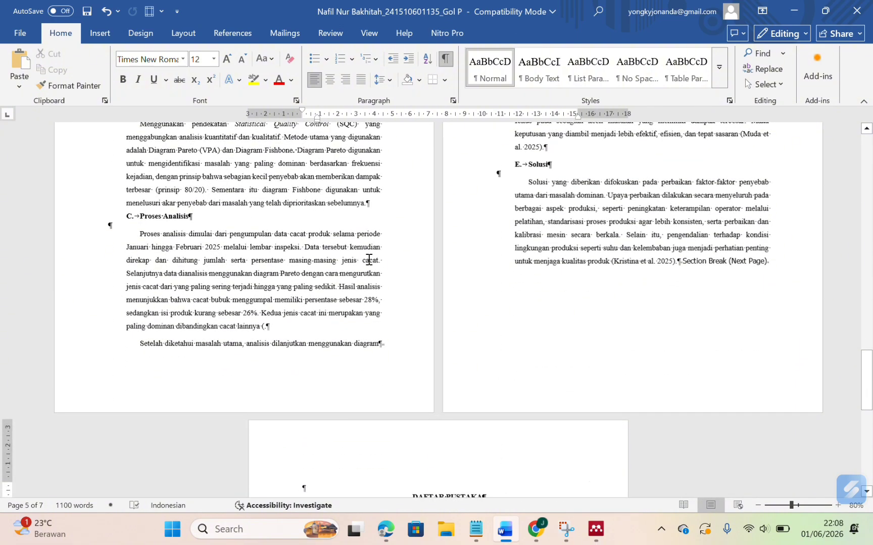
{"action": "scroll", "coordinate": [369, 260], "scroll_direction": "up", "scroll_amount": 2, "text": "ctrl"}
{"action": "scroll", "coordinate": [369, 258], "scroll_direction": "down", "scroll_amount": 8, "text": "ctrl"}
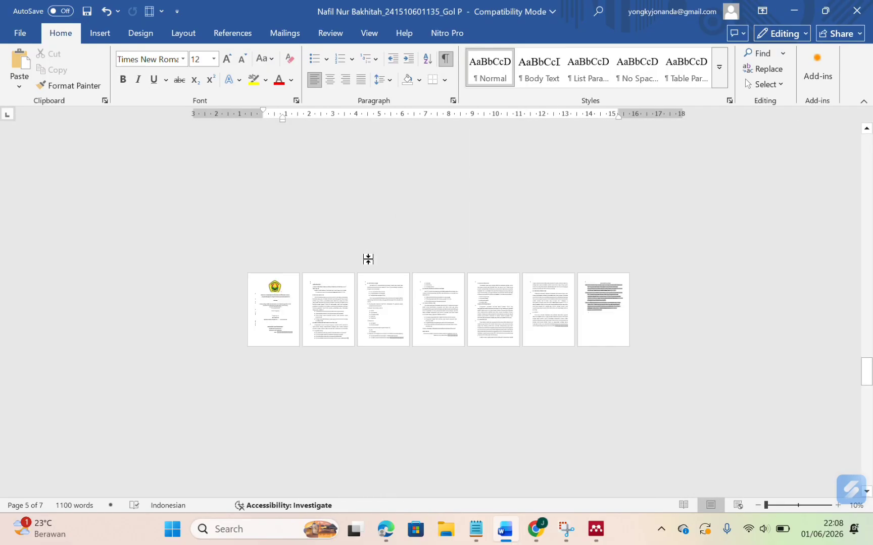
{"action": "scroll", "coordinate": [368, 259], "scroll_direction": "up", "scroll_amount": 10, "text": "ctrl"}
{"action": "scroll", "coordinate": [368, 259], "scroll_direction": "down", "scroll_amount": 8}
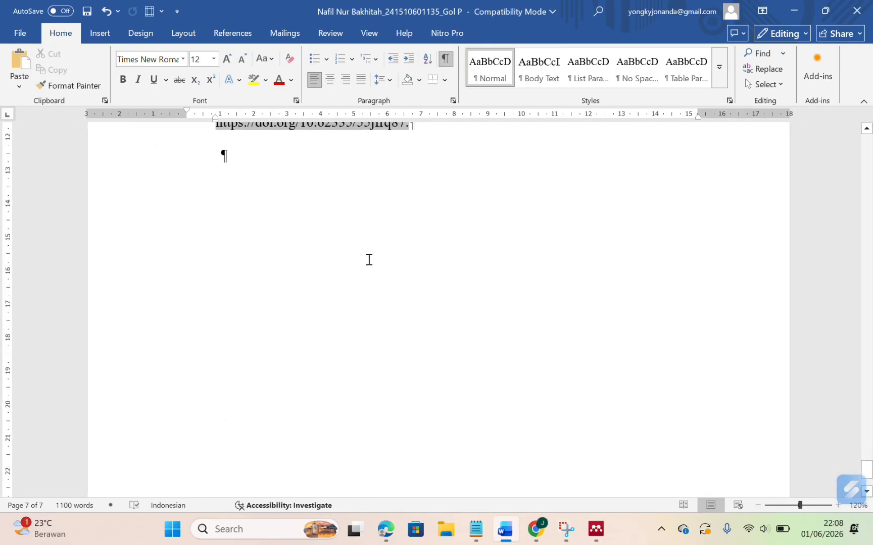
{"action": "left_click", "coordinate": [359, 420]}
{"action": "scroll", "coordinate": [359, 421], "scroll_direction": "up", "scroll_amount": 12}
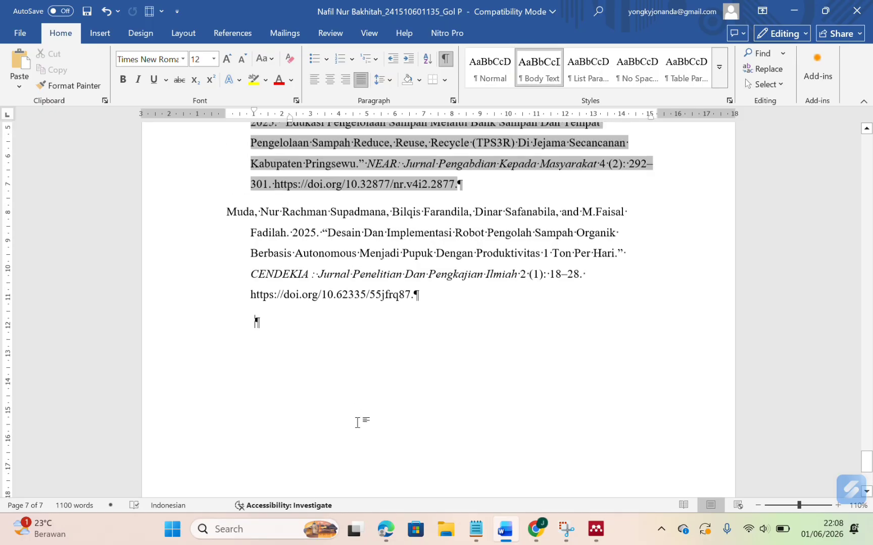
{"action": "scroll", "coordinate": [450, 305], "scroll_direction": "down", "scroll_amount": 1, "text": "ctrl"}
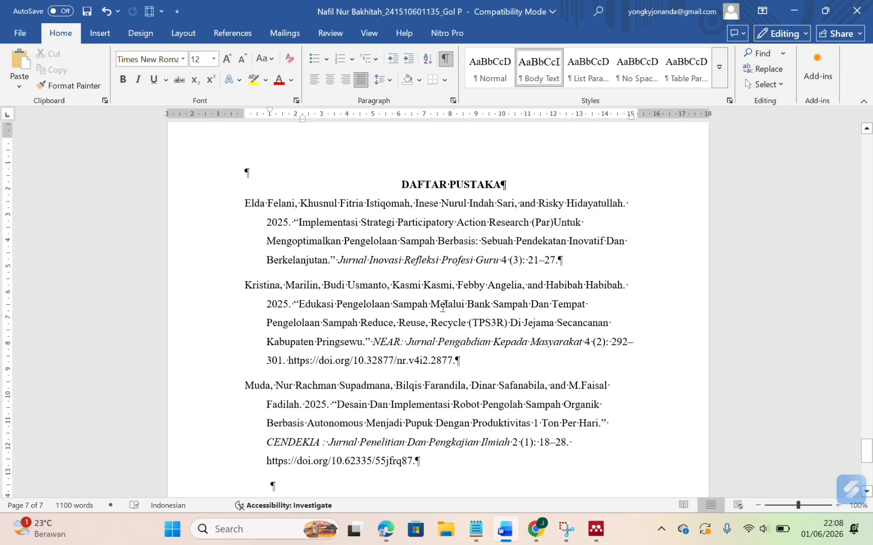
- Justify all the bibliography entries under the DAFTAR PUSTAKA heading
{"action": "left_click_drag", "start_coordinate": [246, 171], "coordinate": [434, 427]}
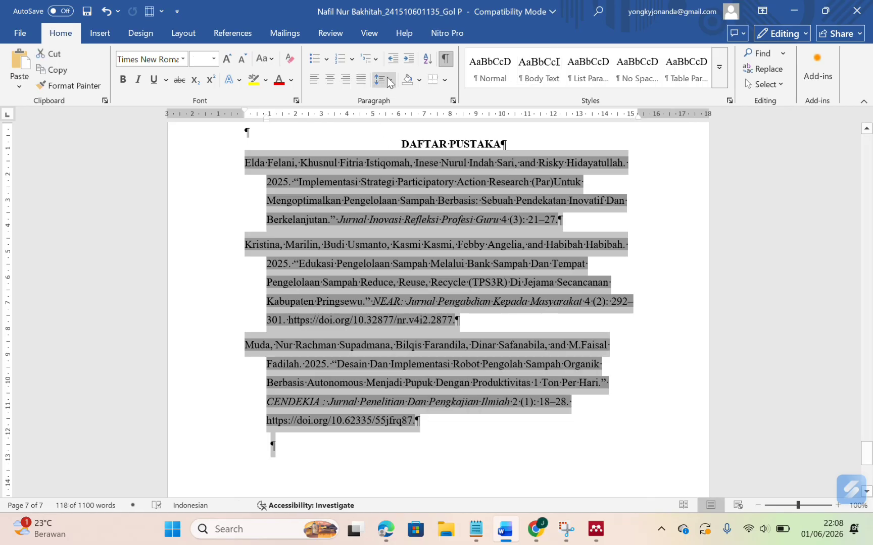
{"action": "left_click", "coordinate": [361, 79]}
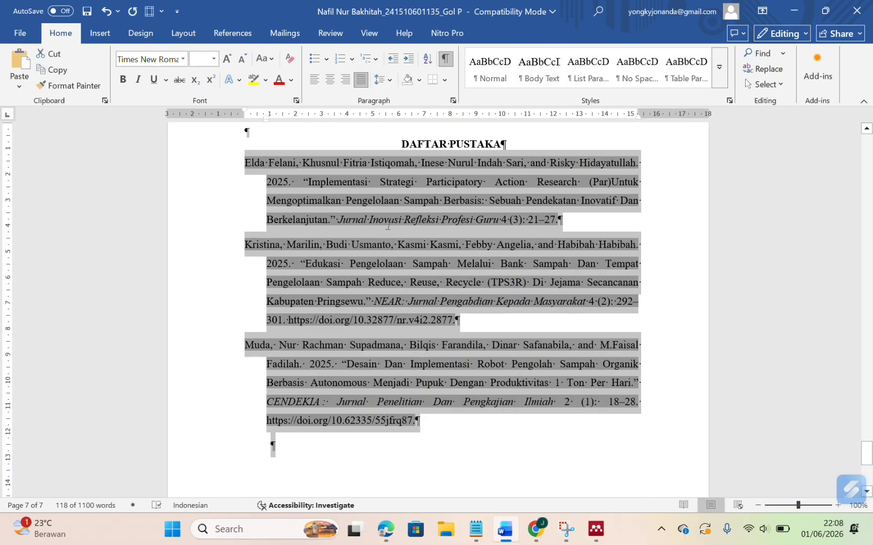
{"action": "left_click", "coordinate": [388, 221]}
{"action": "left_click", "coordinate": [414, 272]}
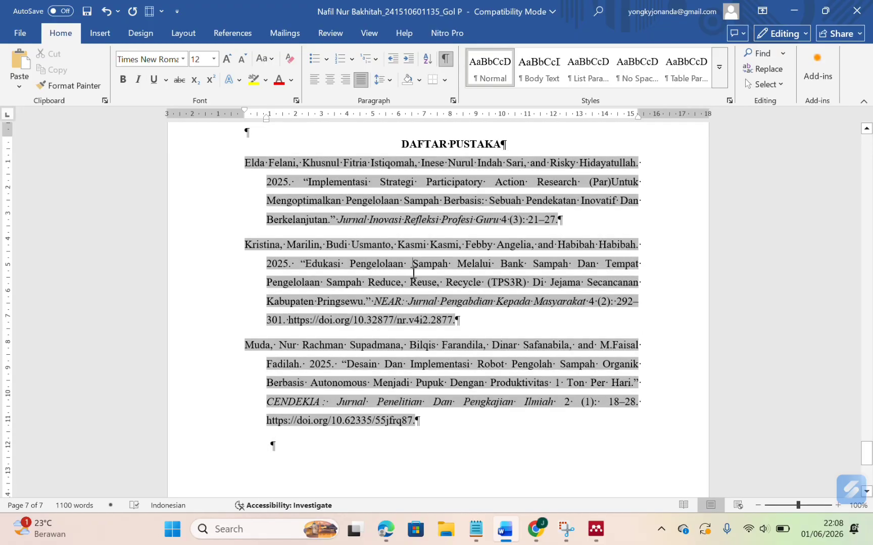
{"action": "scroll", "coordinate": [414, 273], "scroll_direction": "up", "scroll_amount": 2}
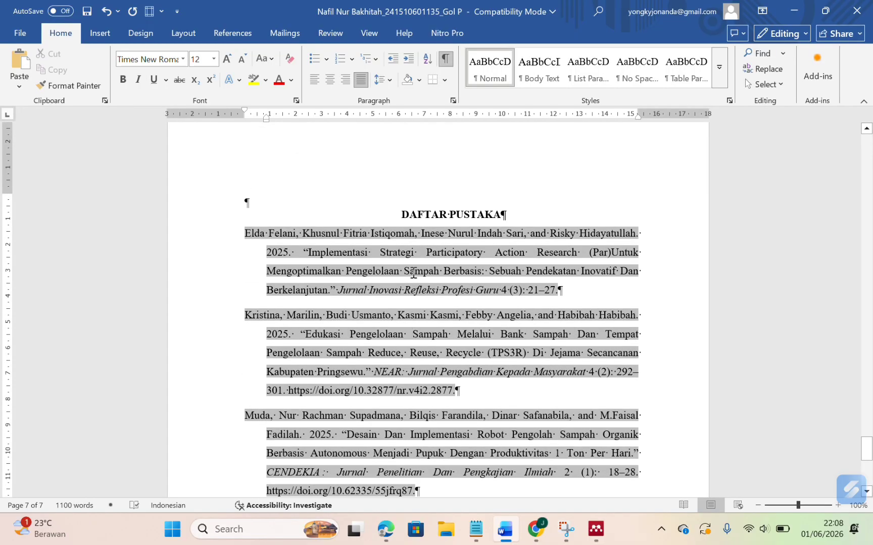